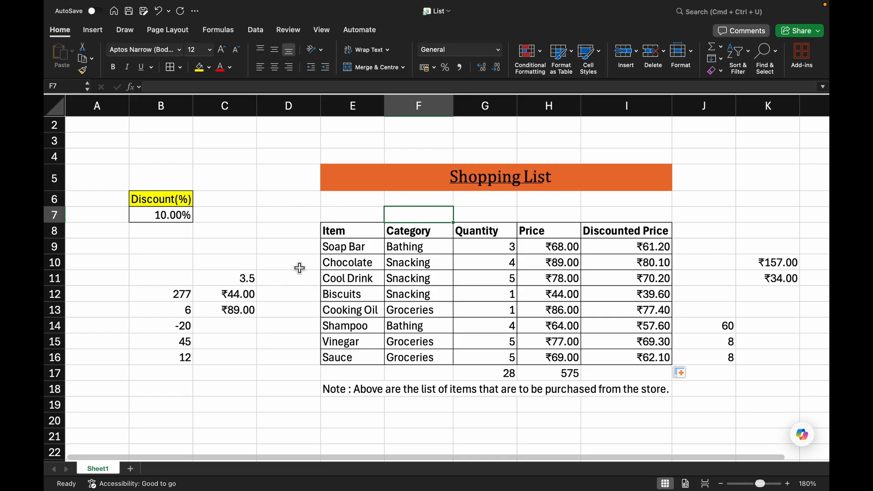
Clear the scratch values in the cells beside the shopping list table, in columns A to C and J to K.
drag(121, 266, 233, 378)
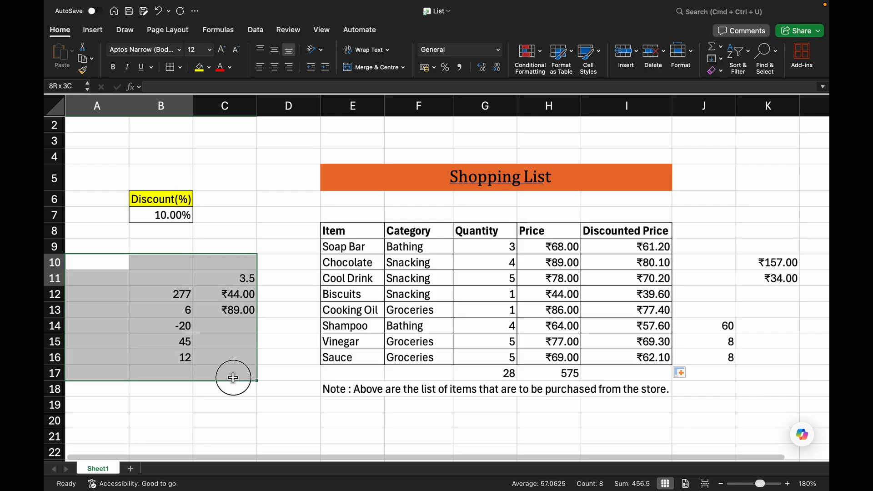
key(Delete)
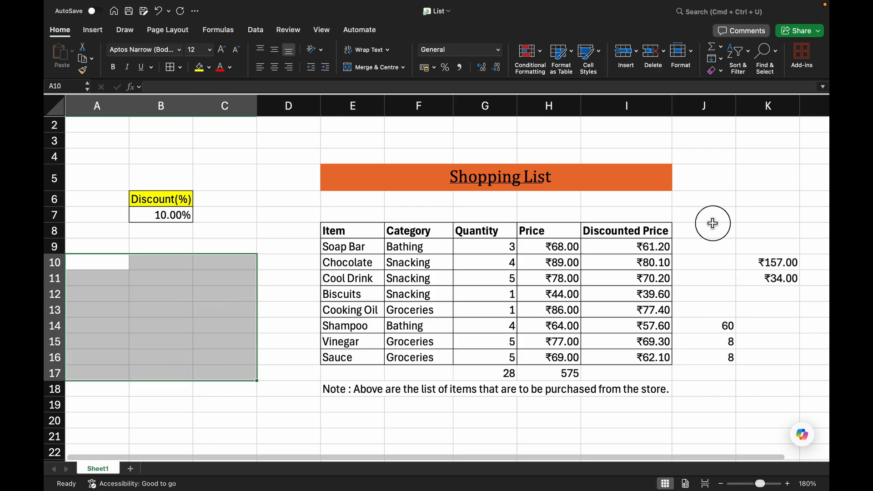
drag(713, 223, 766, 363)
key(Delete)
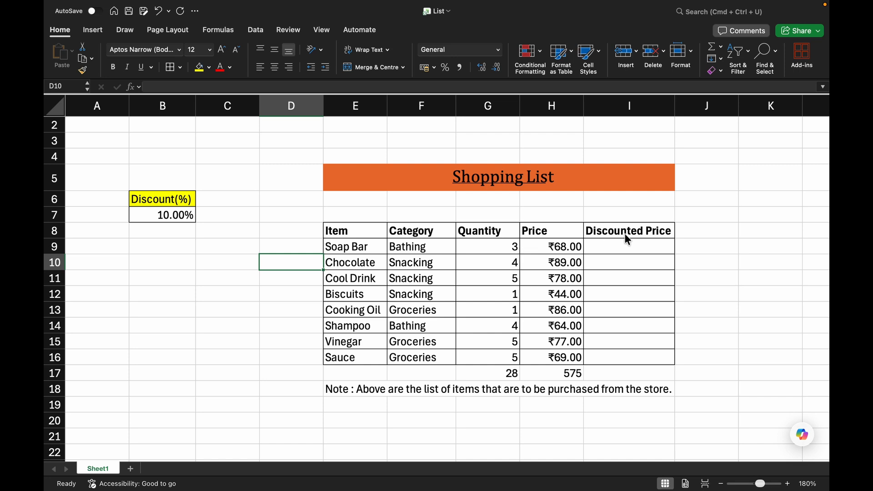
Add a "Total Price" header next to Discounted Price in the table's header row.
click(686, 231)
text(To)
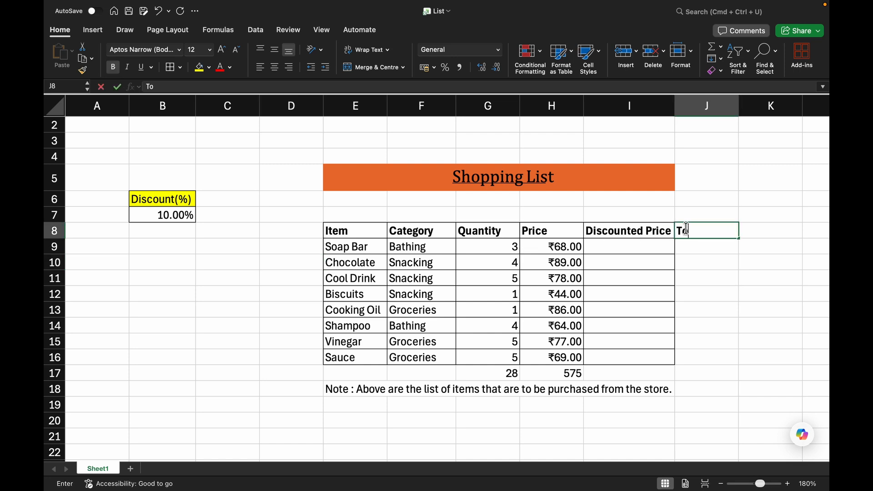
text(tal P)
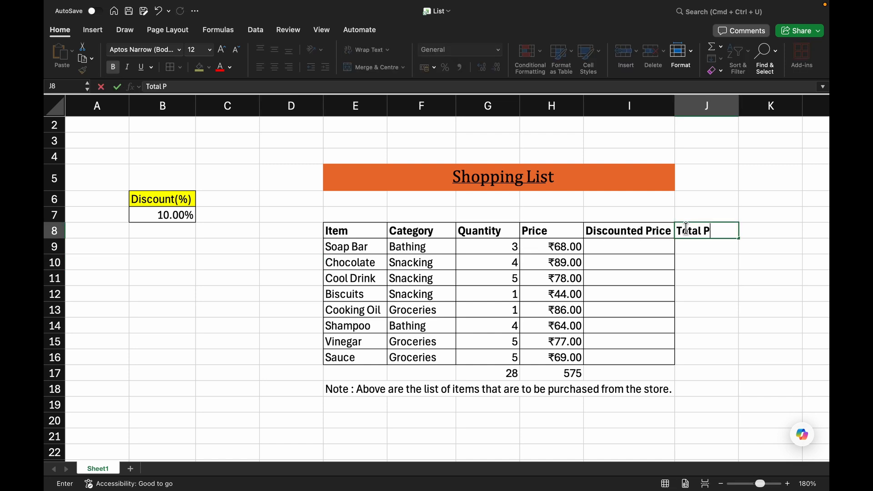
text(rice)
key(Return)
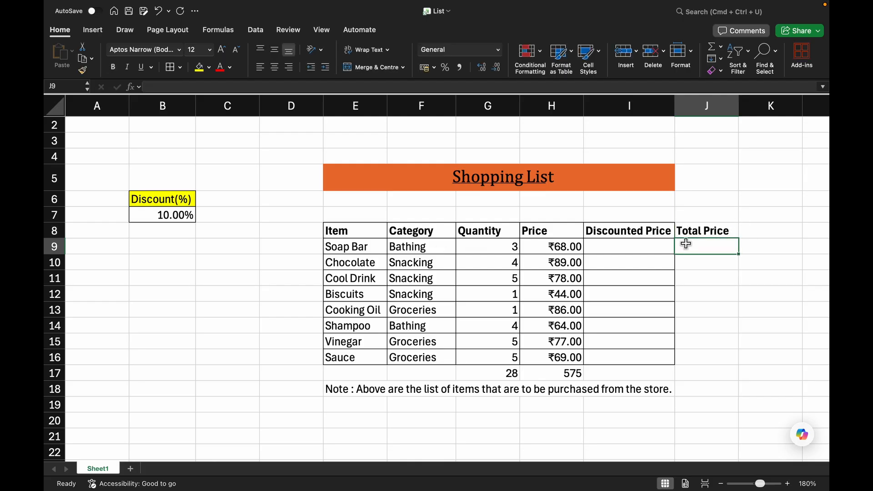
Calculate Soap Bar's total price as =G9*H9 and fill the formula down through Sauce's row.
text(=)
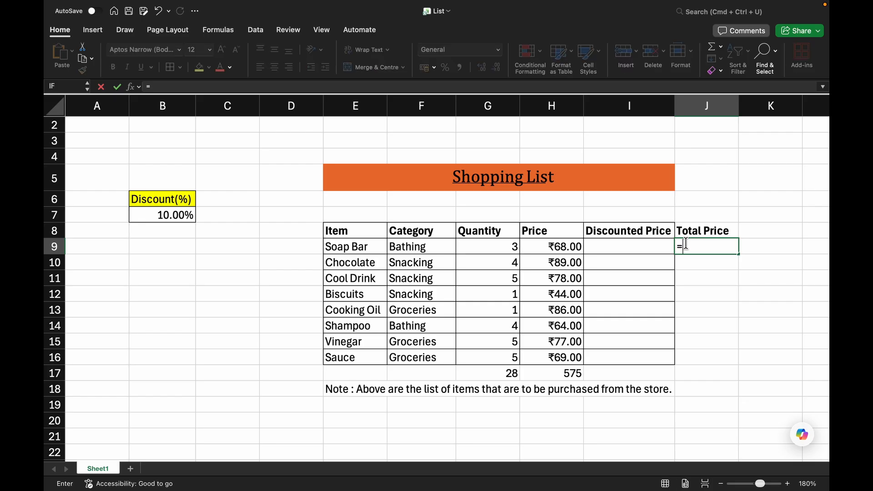
click(512, 249)
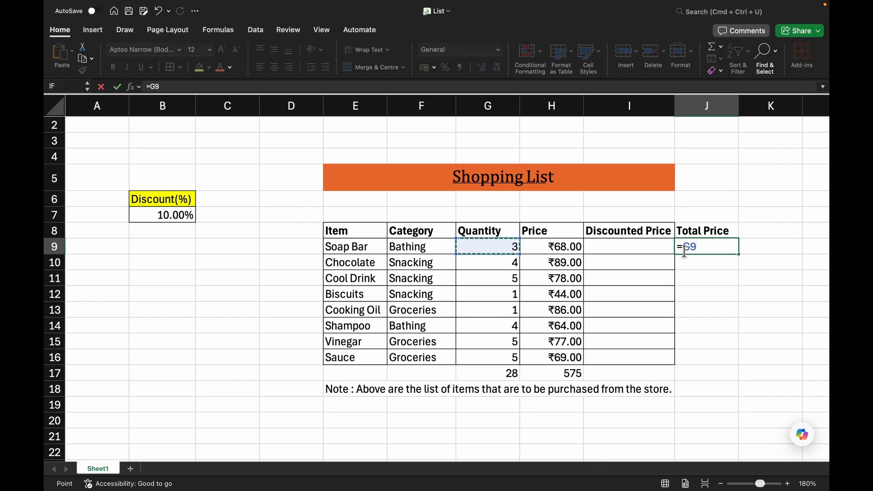
text(*)
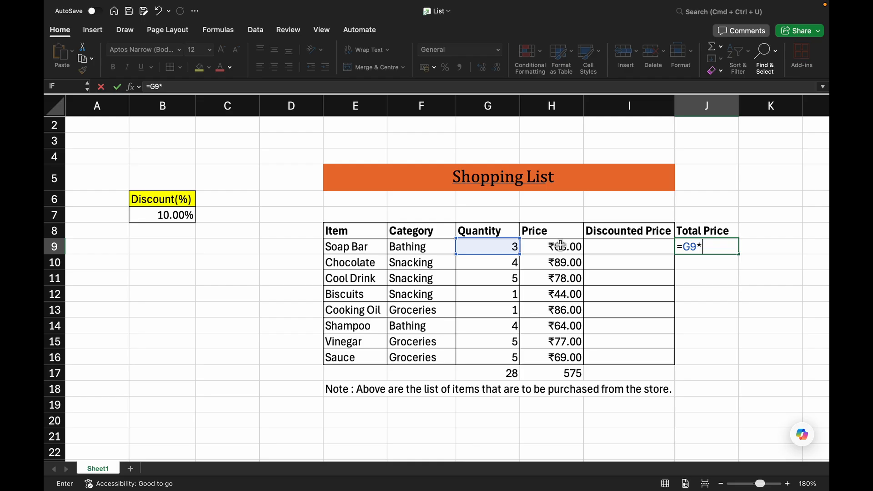
click(545, 250)
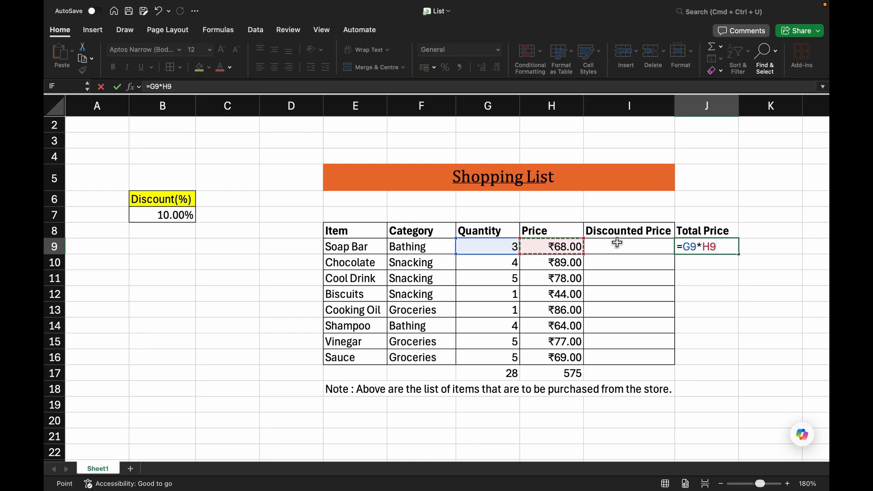
key(Return)
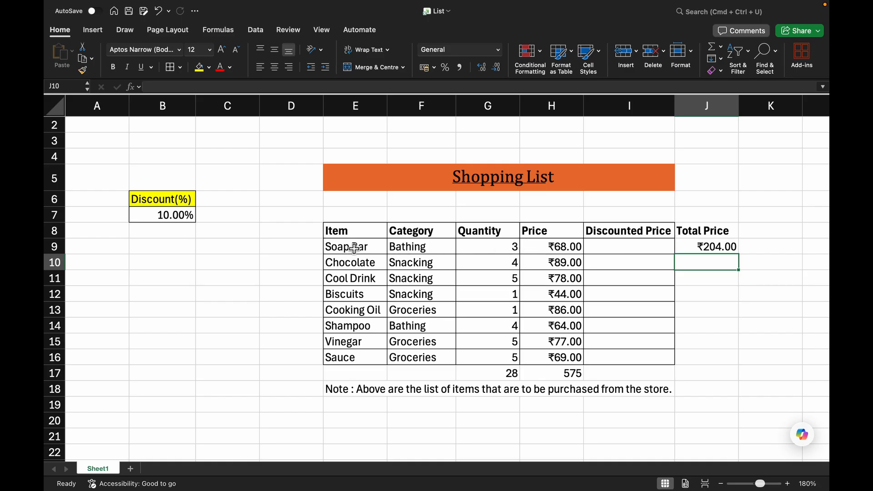
click(728, 247)
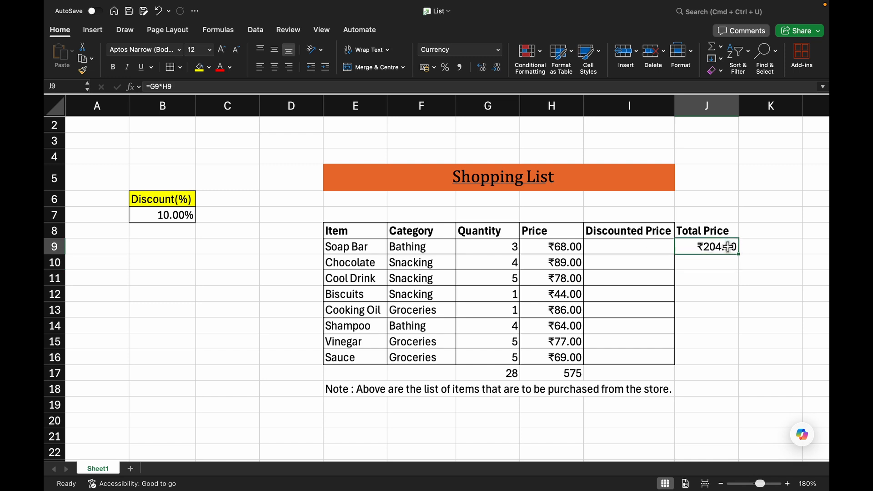
drag(738, 253, 730, 359)
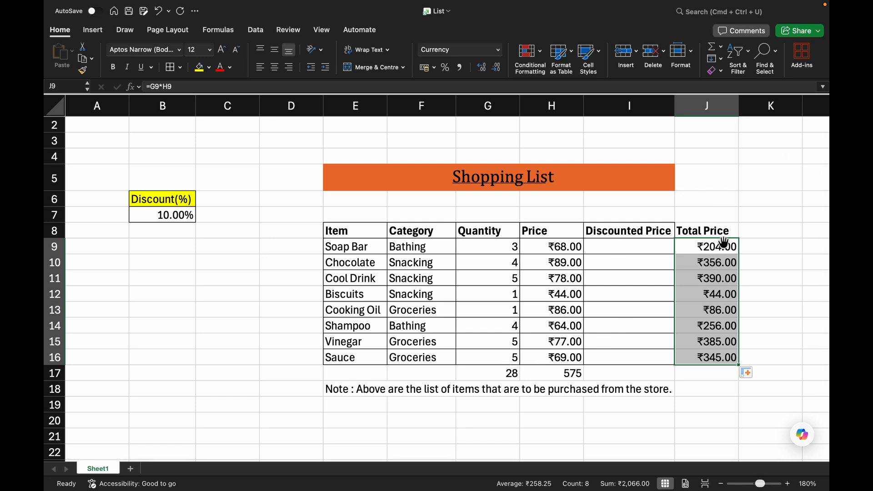
Apply borders to the Total Price column from its header down to Sauce's row.
drag(690, 225, 705, 357)
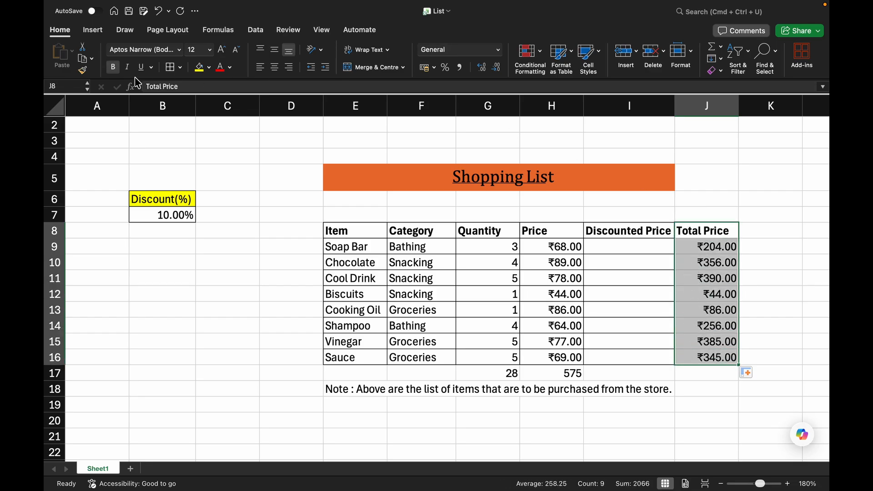
click(171, 67)
click(706, 155)
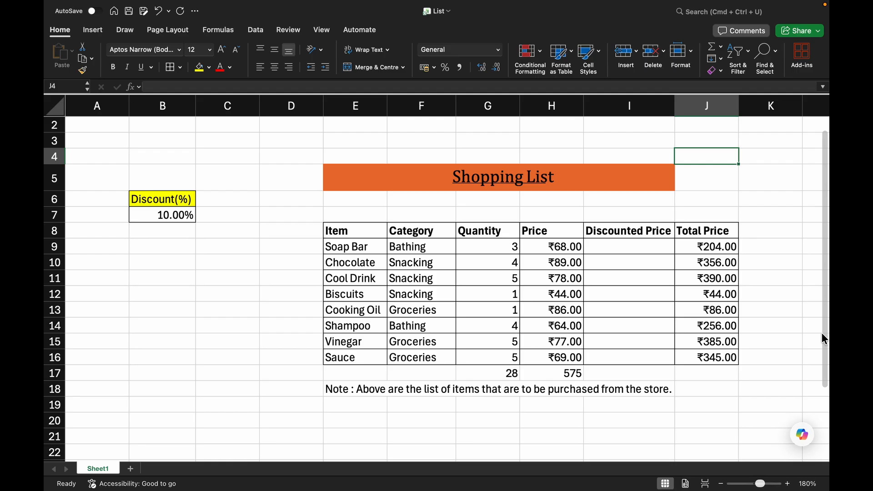
Enter the discounted price formula =H9-(H9*B7) for Soap Bar.
click(652, 249)
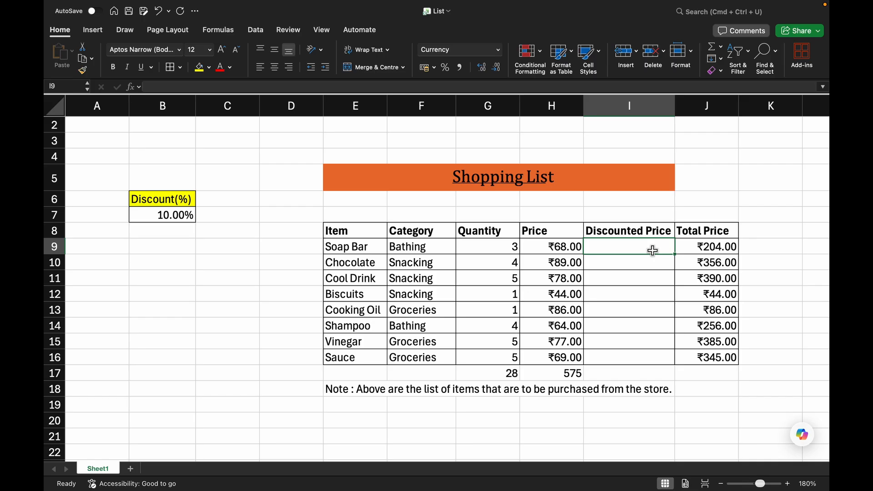
text(=)
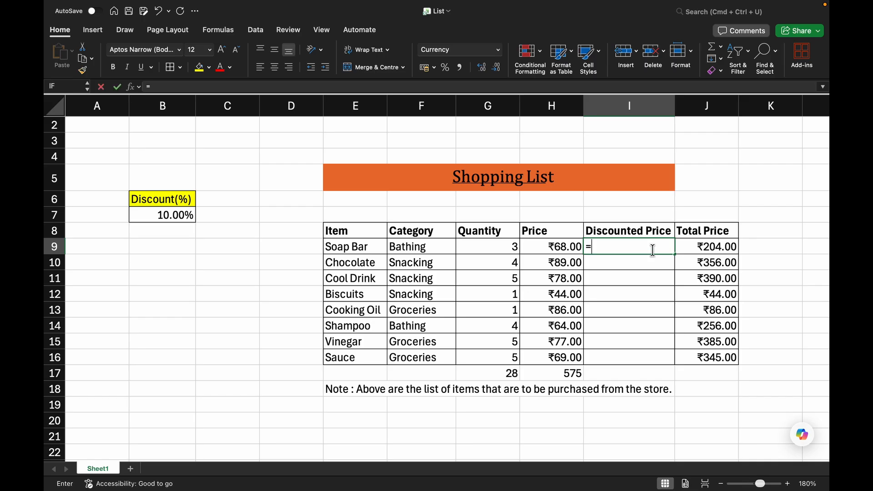
click(551, 249)
text(-()
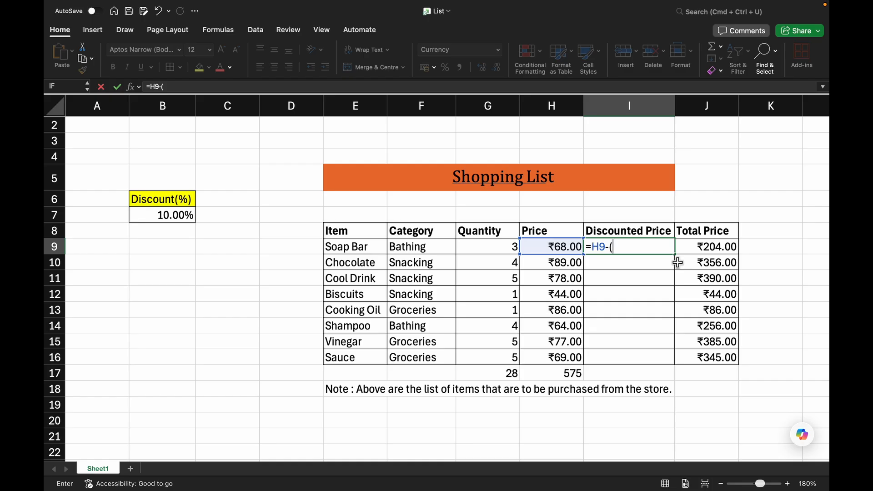
click(551, 247)
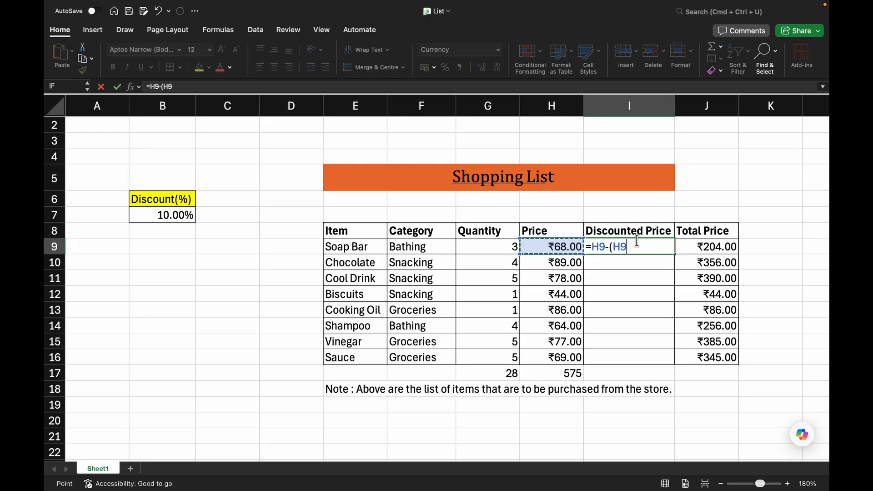
text(*)
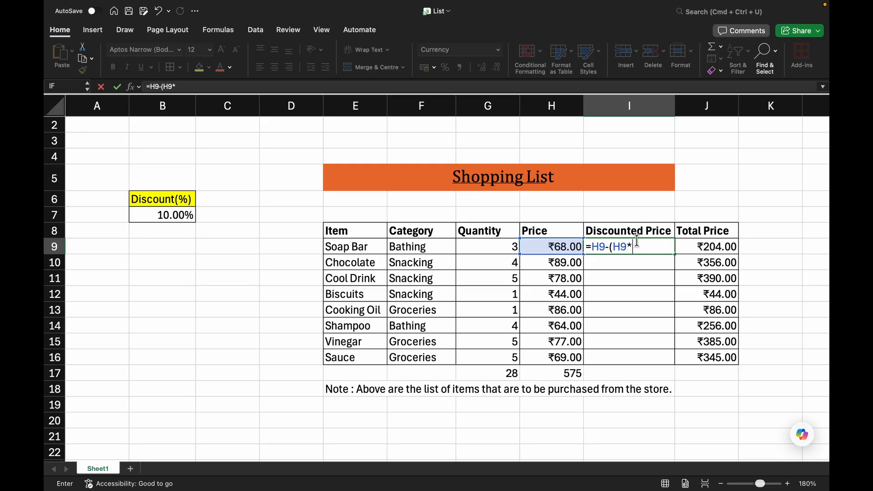
click(151, 215)
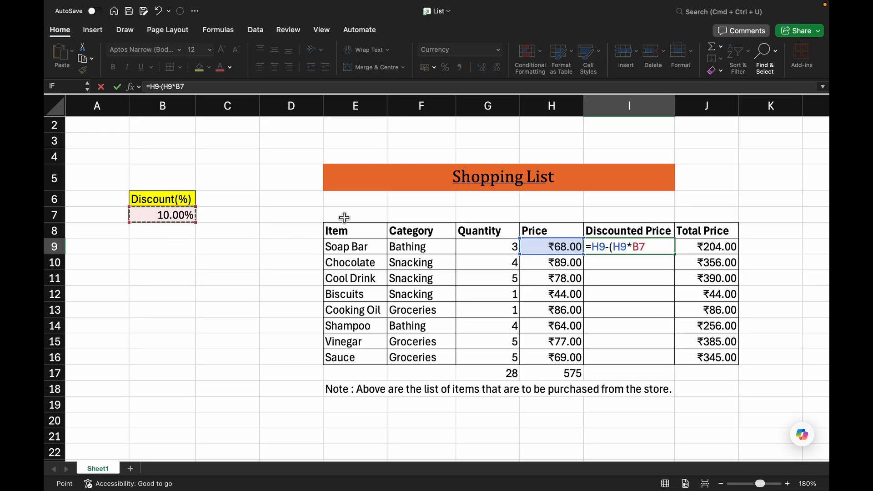
text())
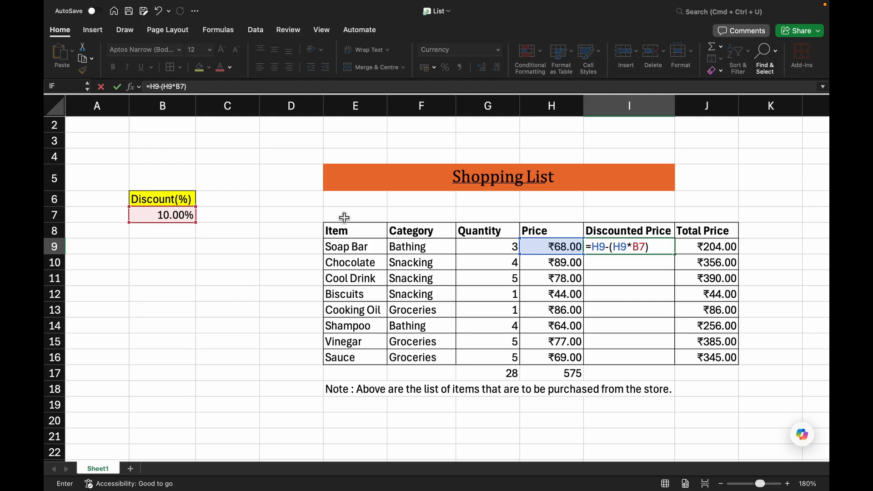
key(Return)
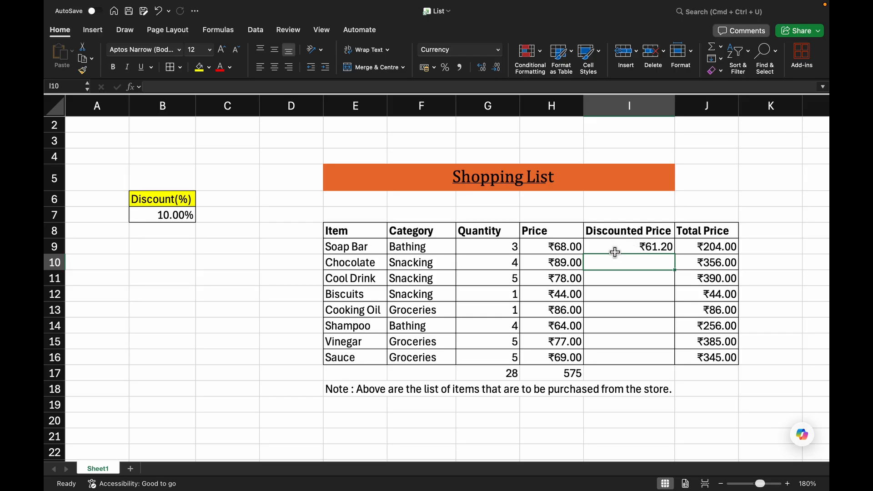
Fill the discounted price formula down through Sauce's row.
click(660, 244)
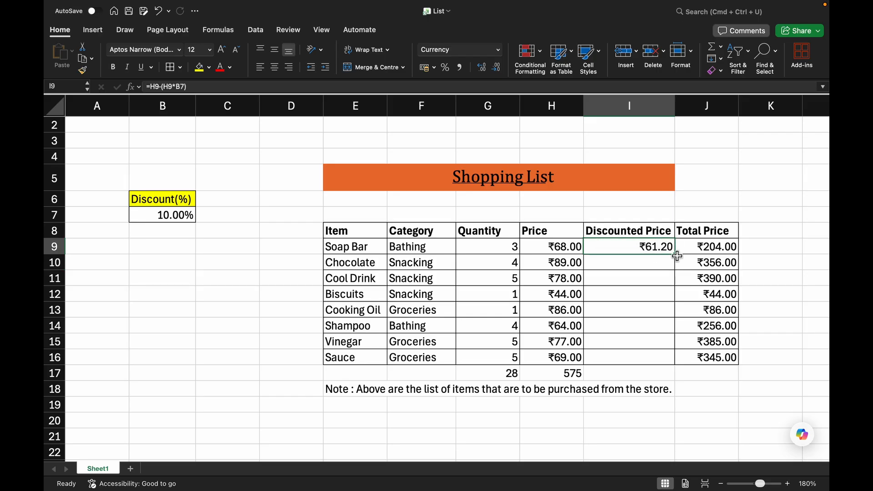
drag(676, 254, 674, 359)
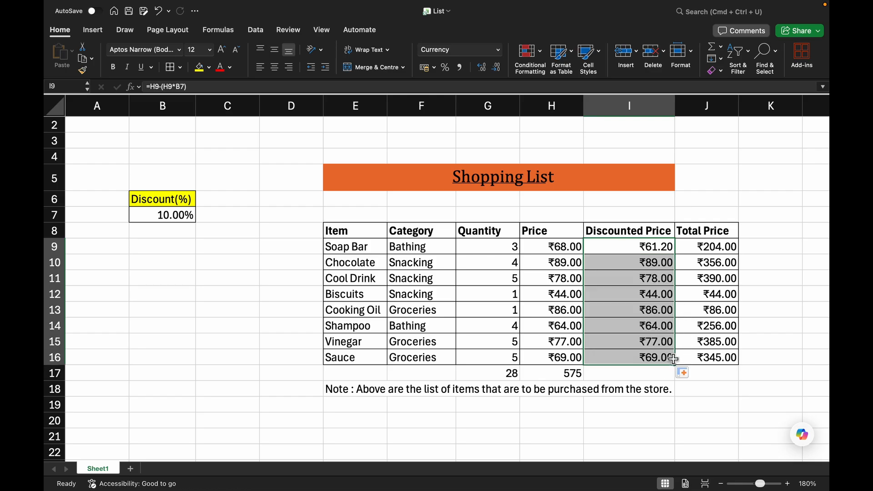
click(571, 425)
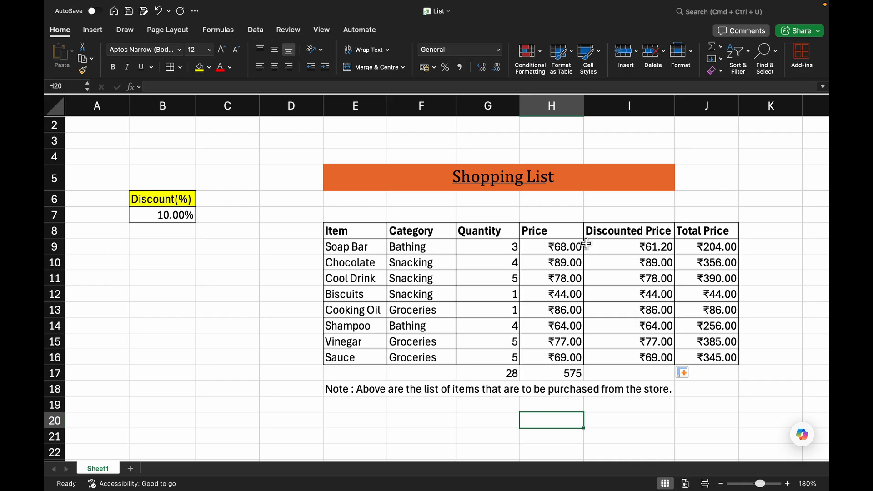
Inspect the formulas in the Total Price, Quantity, Price and Discounted Price cells of the first and last rows.
click(728, 246)
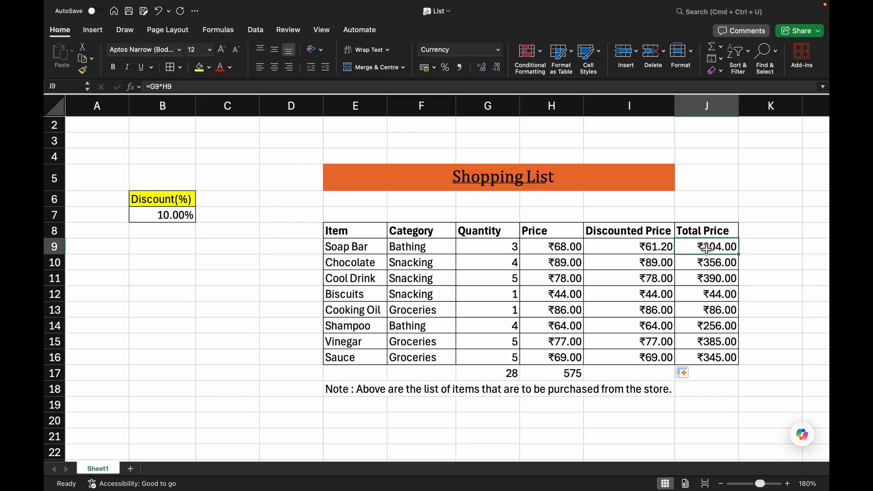
click(514, 246)
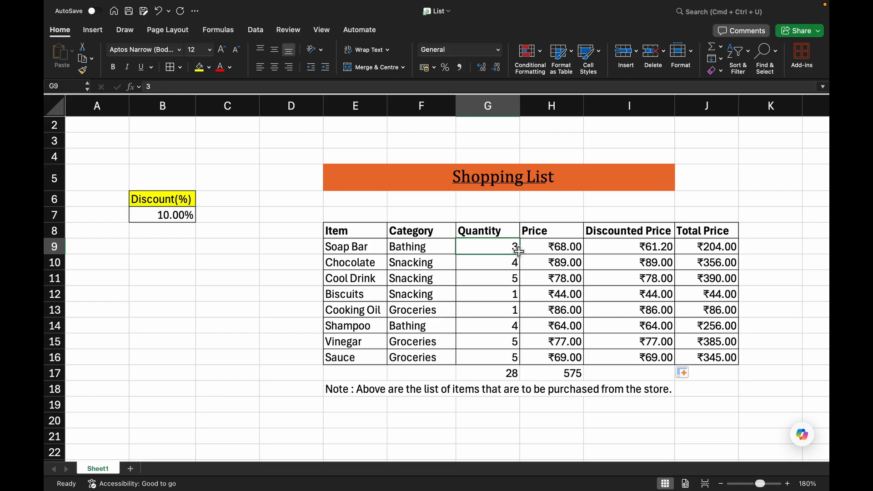
click(551, 252)
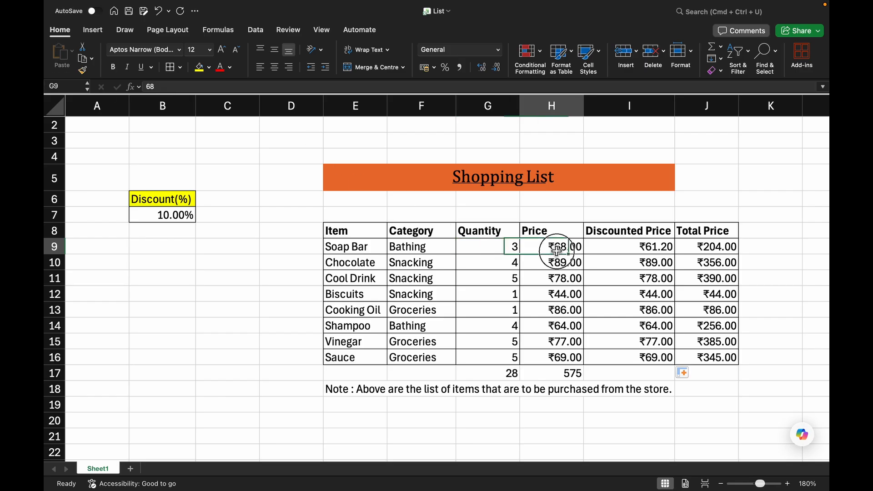
click(718, 246)
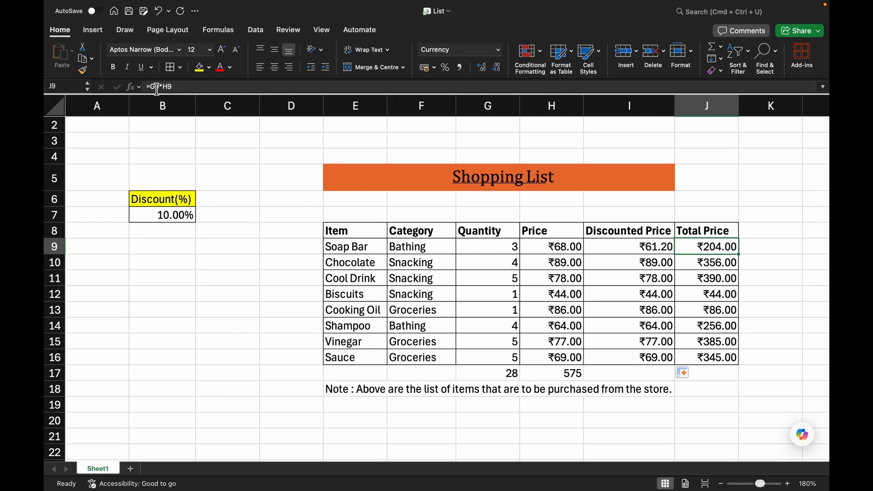
click(718, 264)
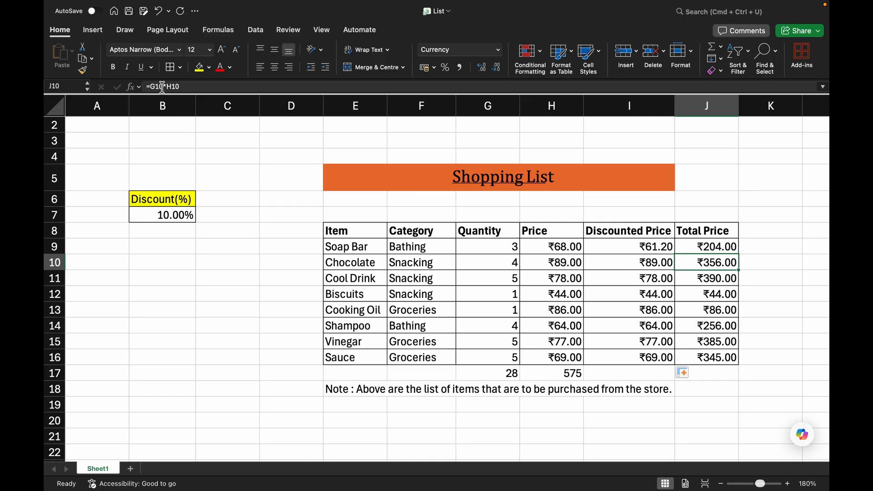
click(556, 359)
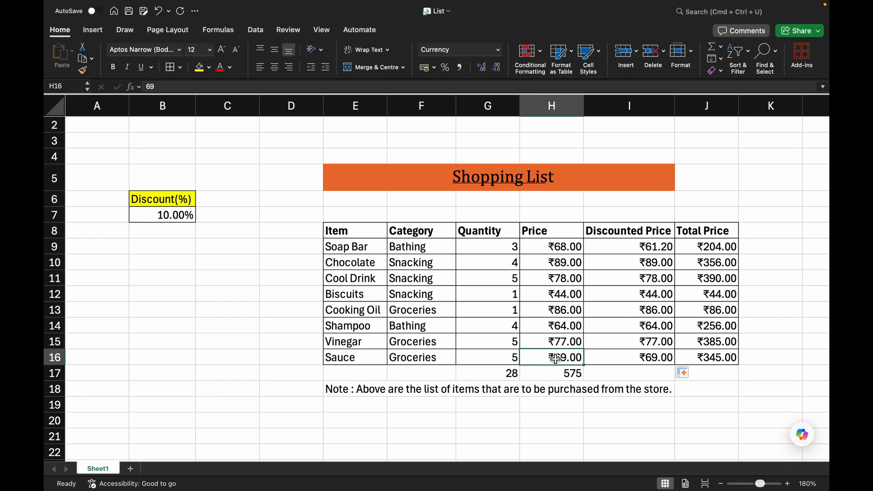
click(602, 357)
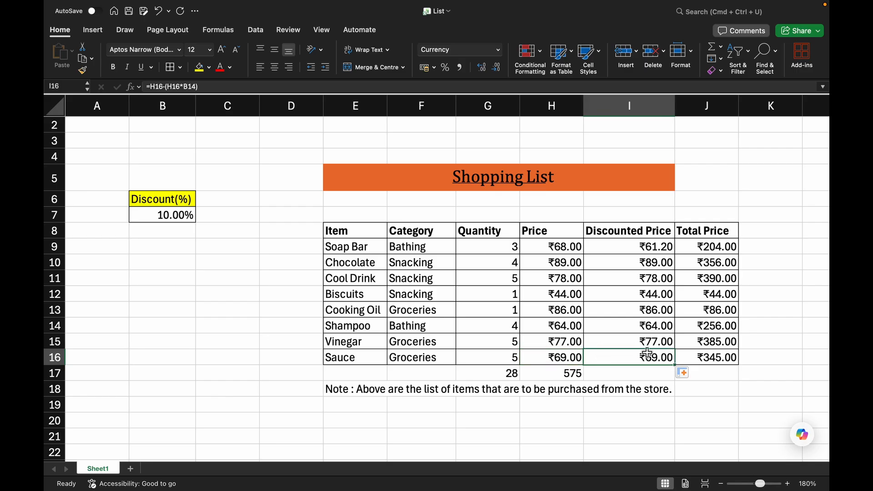
click(714, 363)
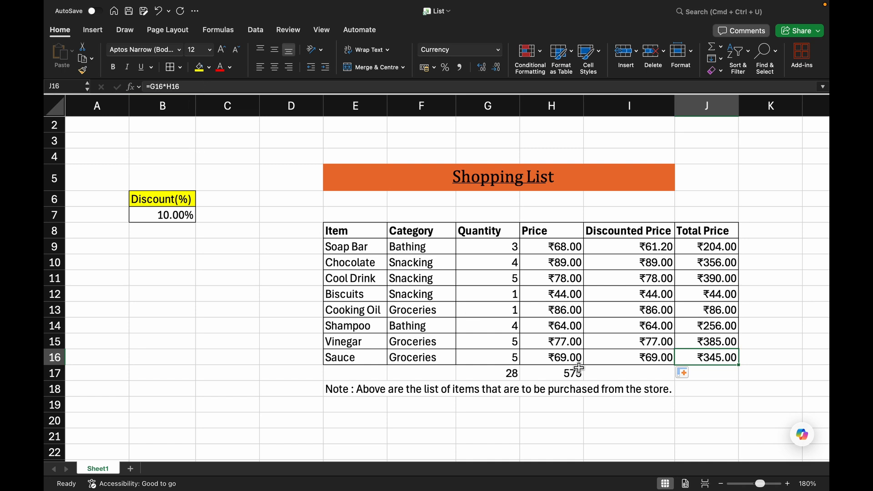
click(498, 359)
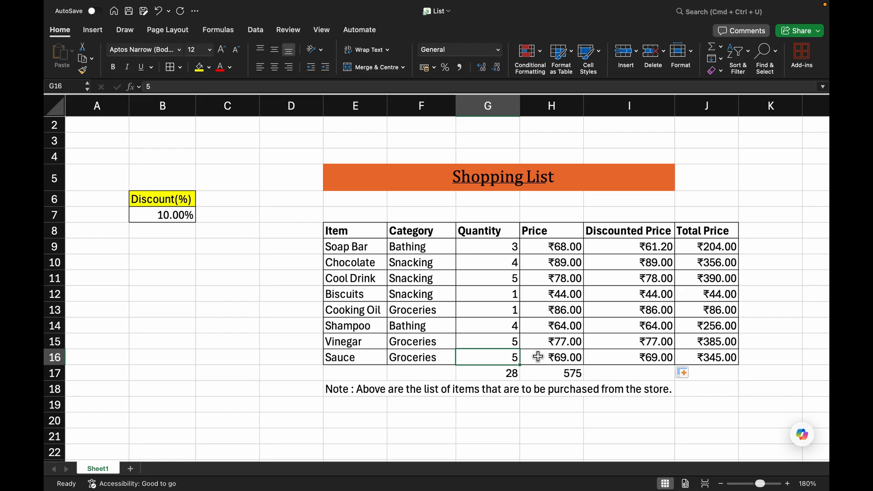
Inspect the Price, Total Price and Quantity cells of the Sauce, Soap Bar and Chocolate rows.
click(538, 357)
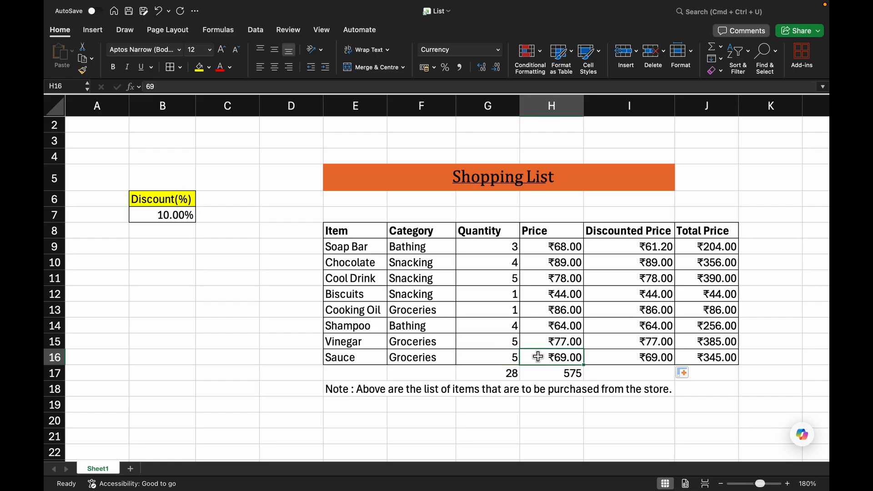
click(694, 358)
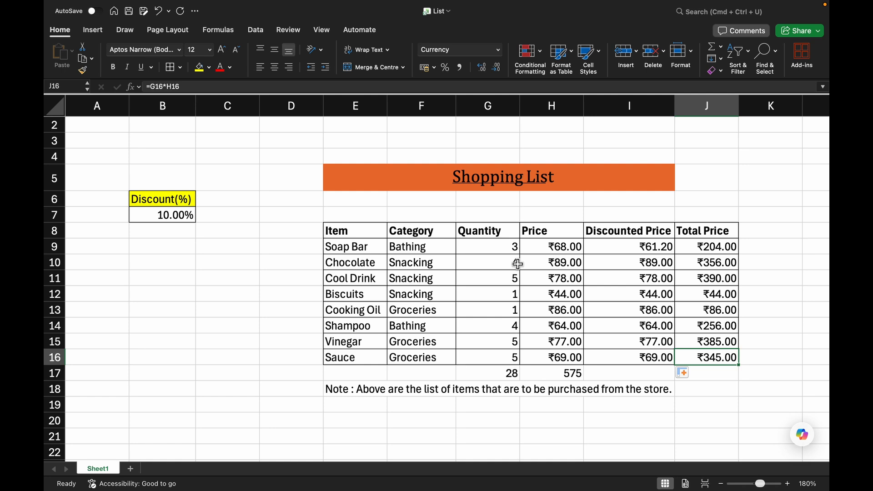
click(500, 247)
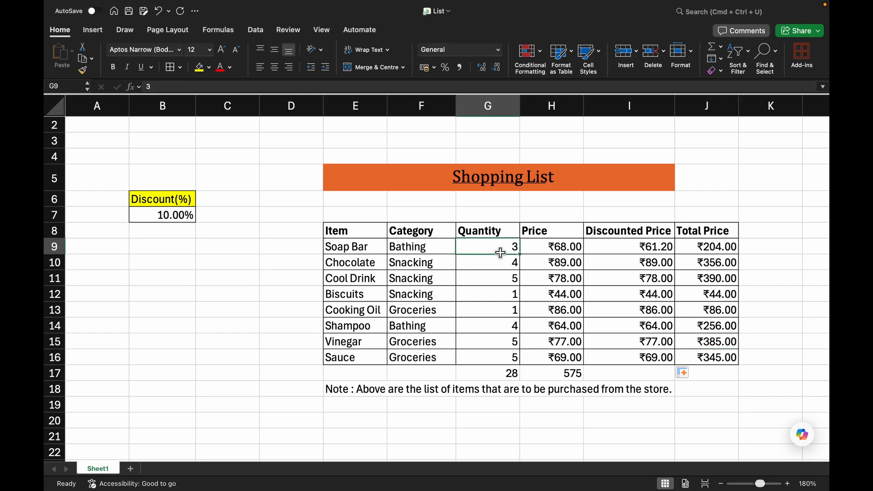
drag(501, 255, 544, 248)
click(544, 248)
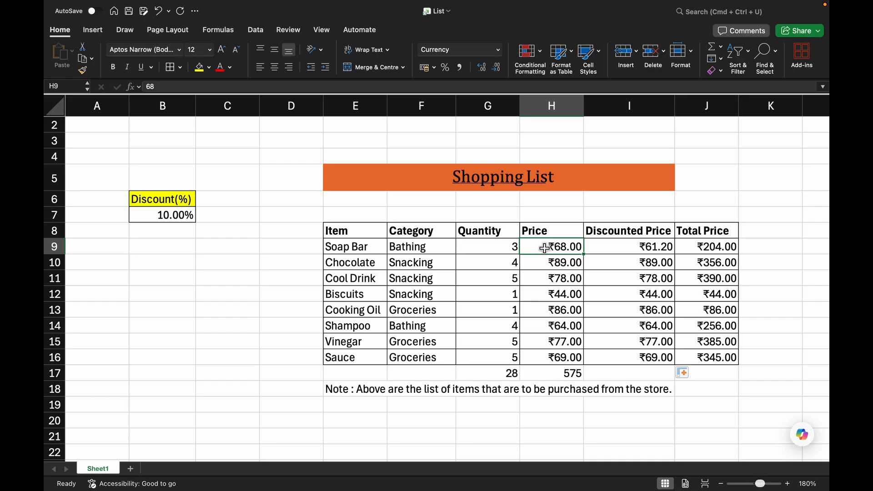
click(552, 266)
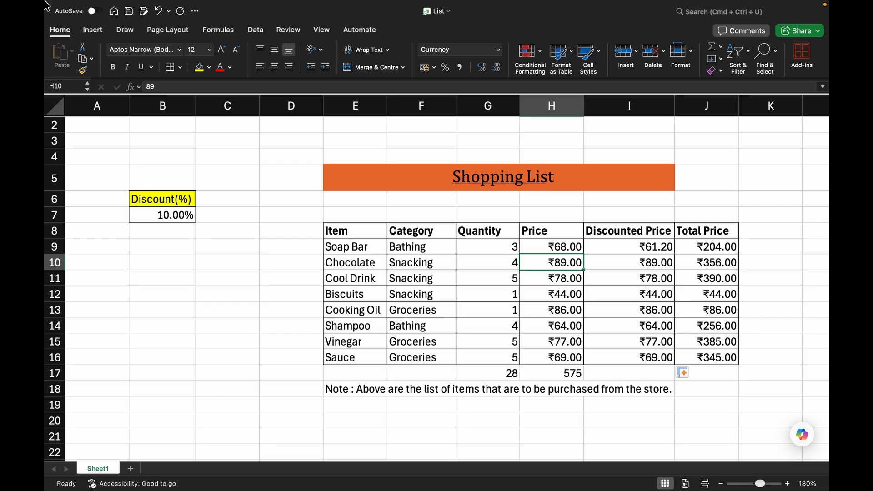
Compare each Discounted Price formula with the discount cells it references below the Discount(%) rate.
click(640, 248)
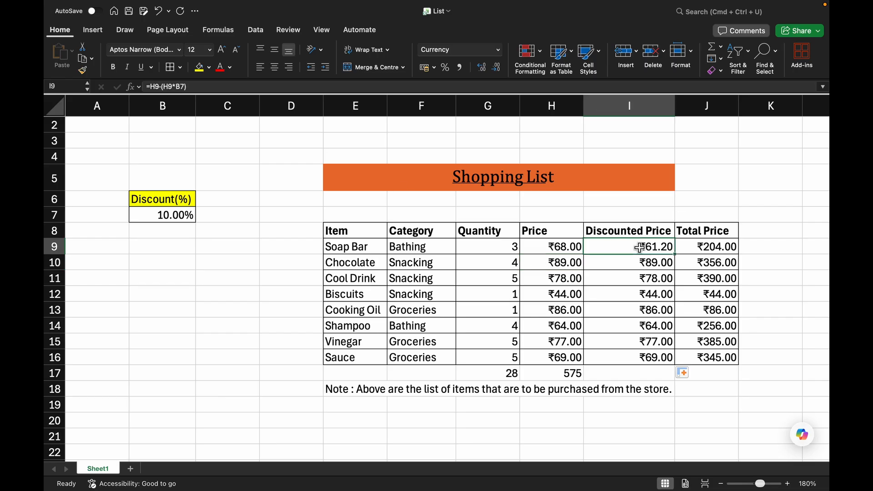
click(149, 212)
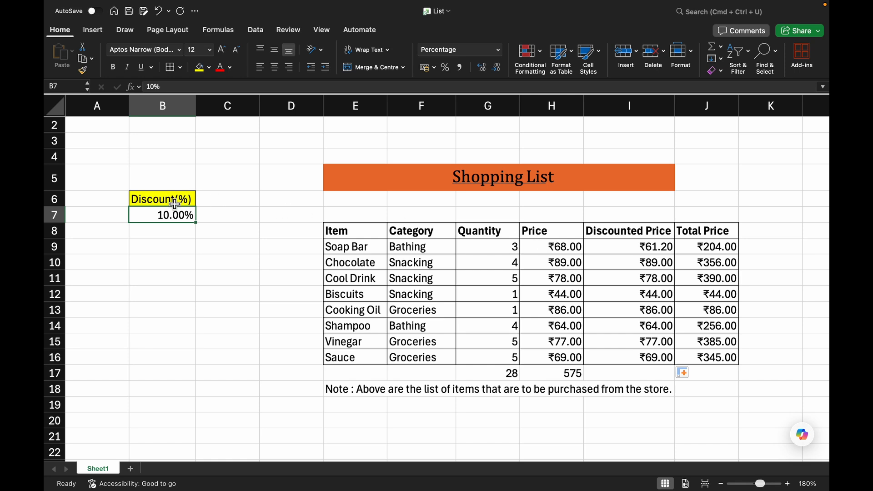
click(646, 246)
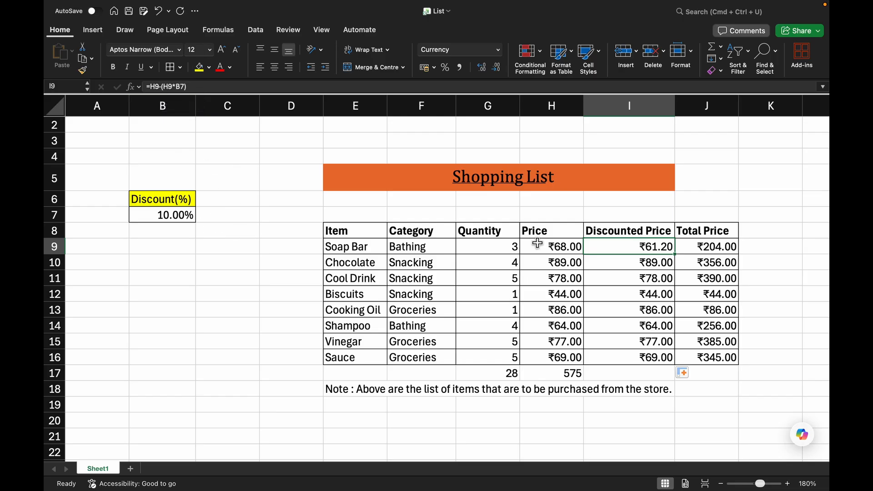
click(655, 260)
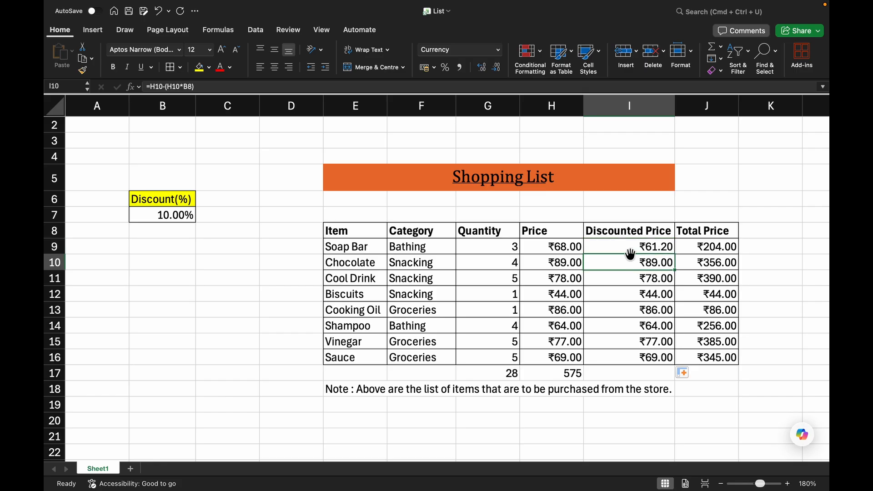
click(165, 226)
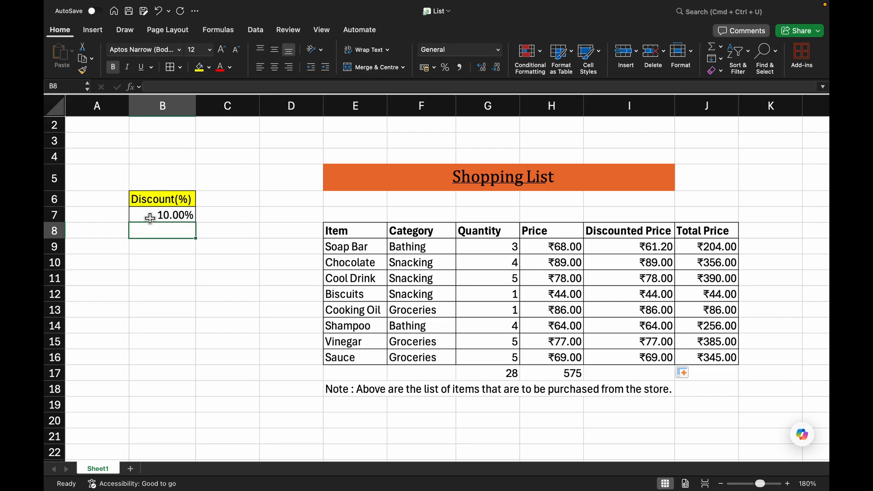
click(639, 273)
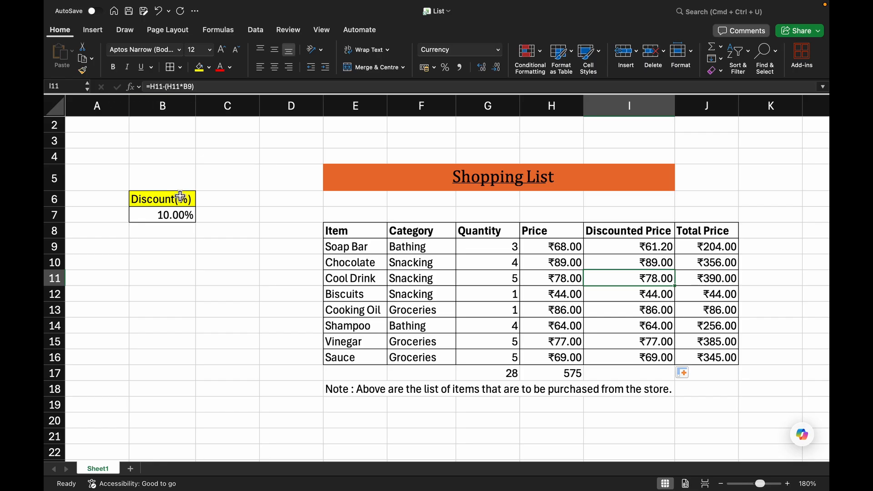
click(156, 252)
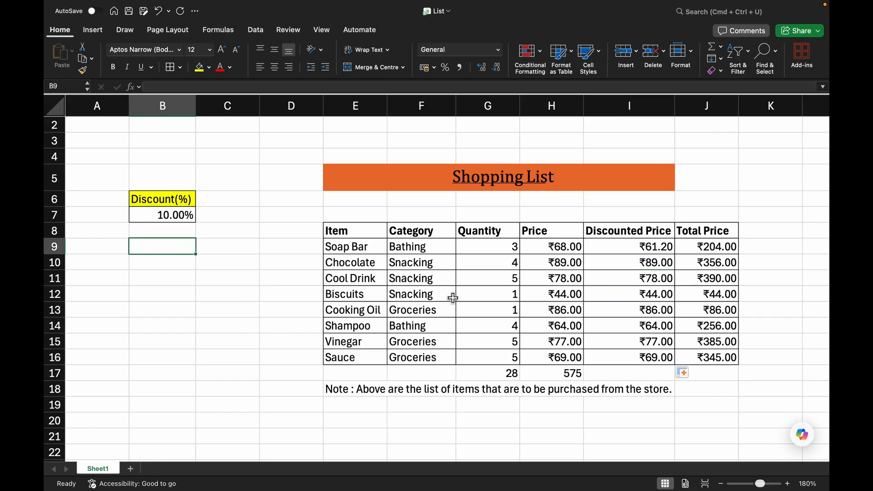
click(657, 298)
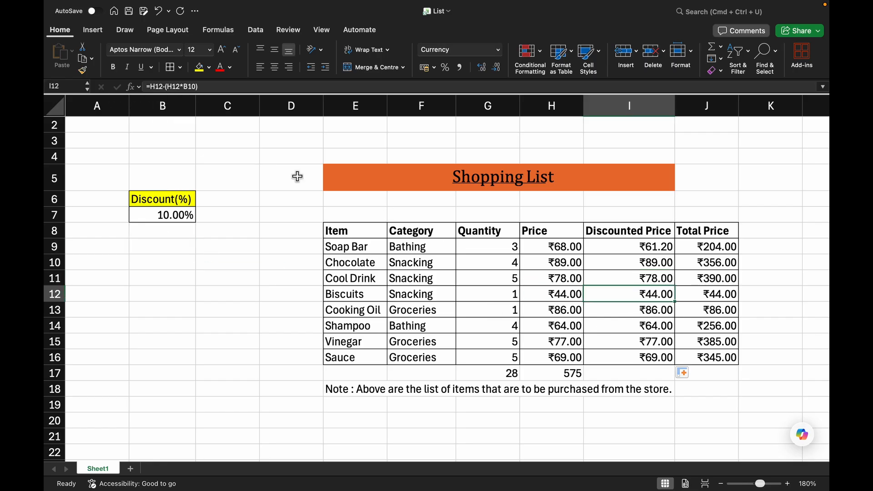
click(646, 362)
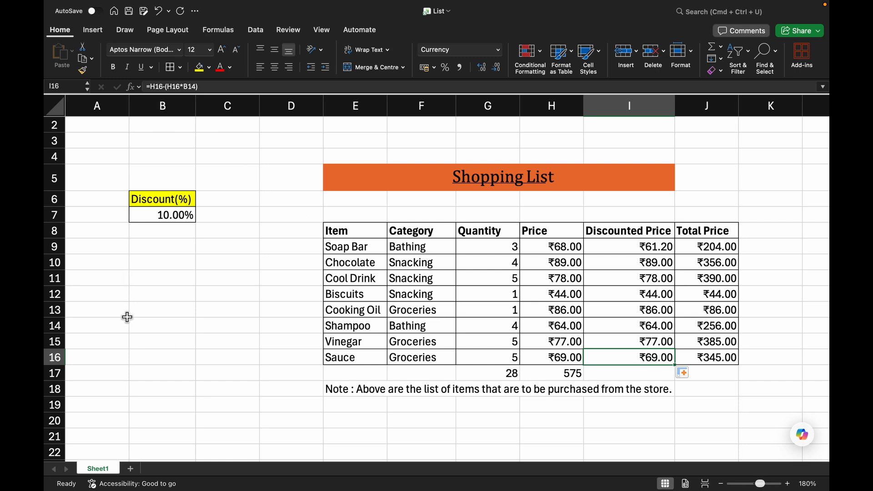
click(132, 325)
drag(160, 231, 153, 324)
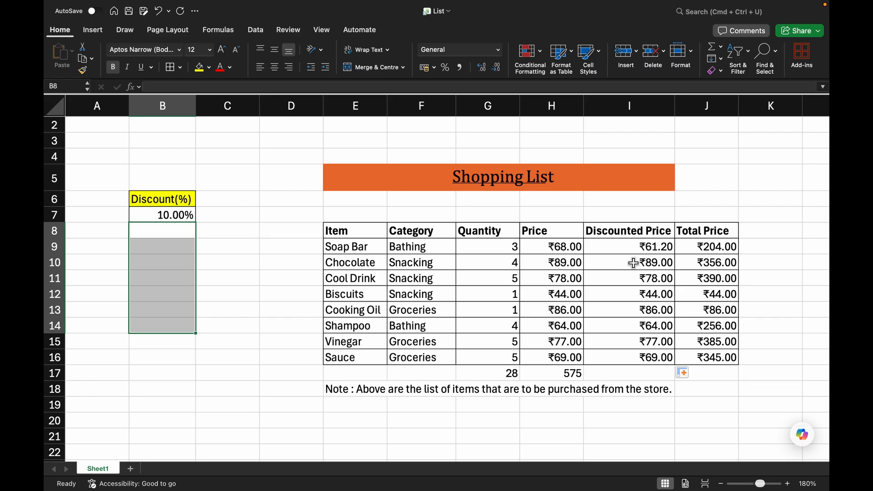
click(615, 261)
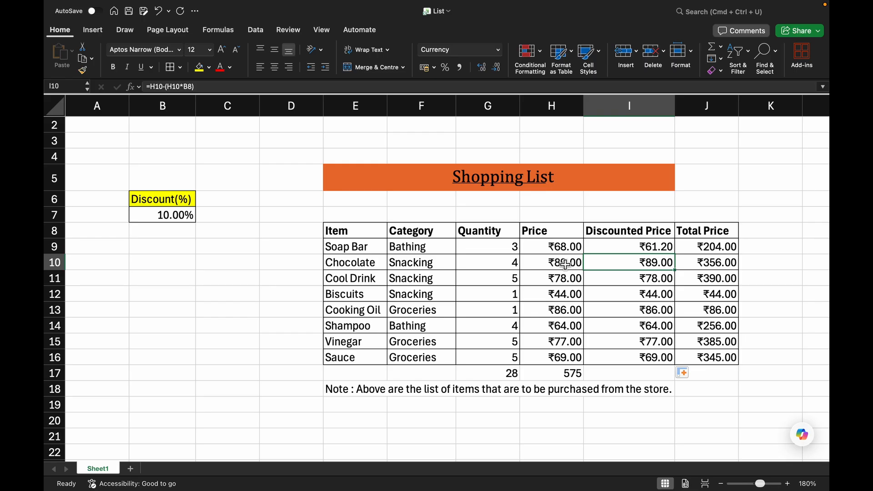
click(143, 214)
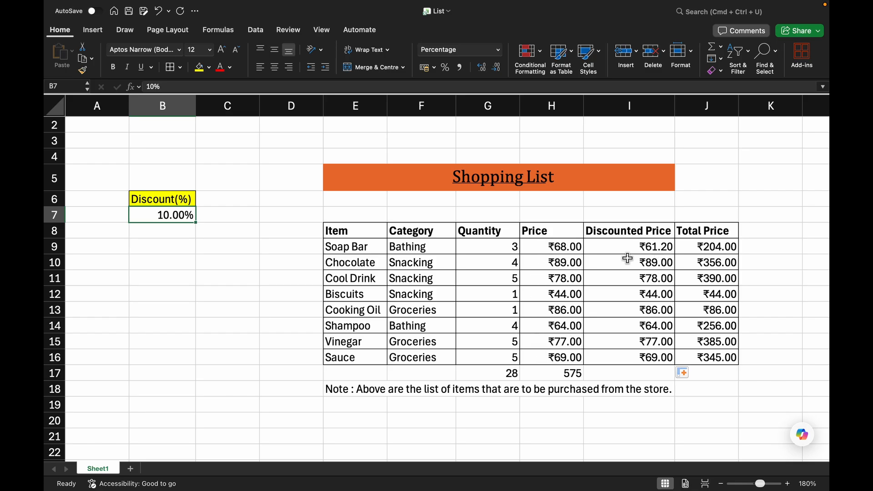
Step through the Discounted Price formulas from Soap Bar down to Sauce.
click(666, 245)
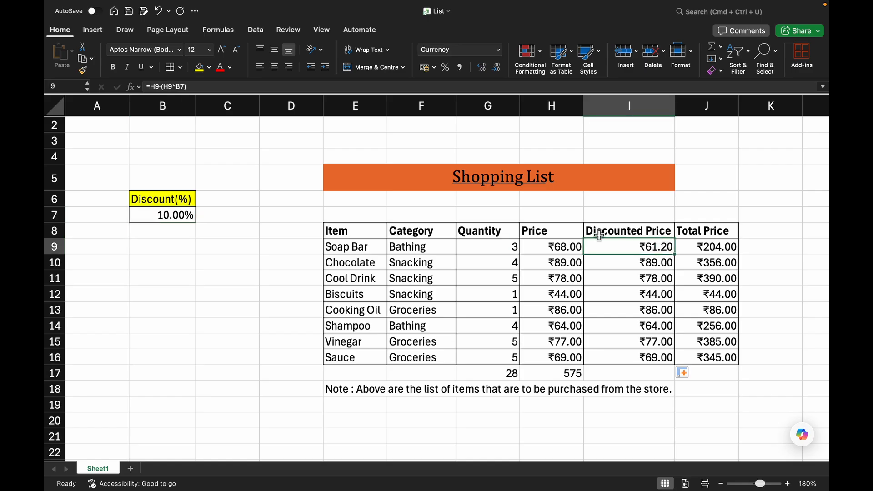
click(644, 263)
click(649, 278)
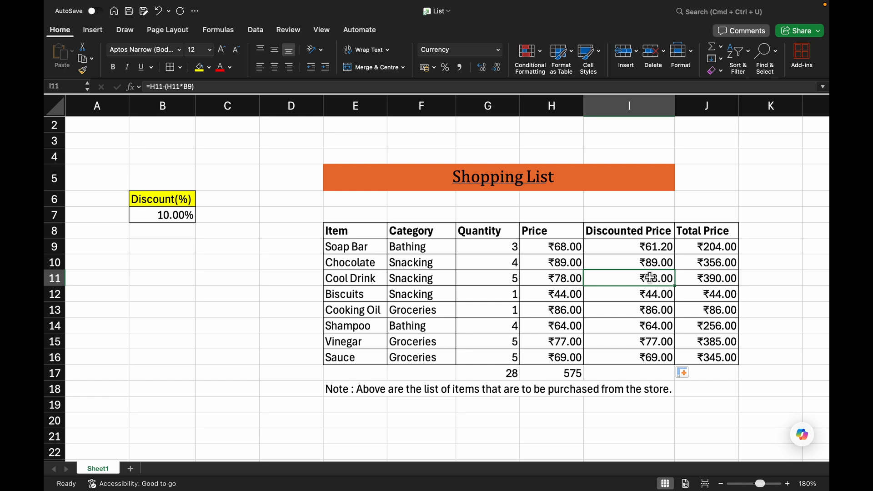
click(659, 295)
click(662, 312)
click(660, 325)
click(658, 342)
click(657, 357)
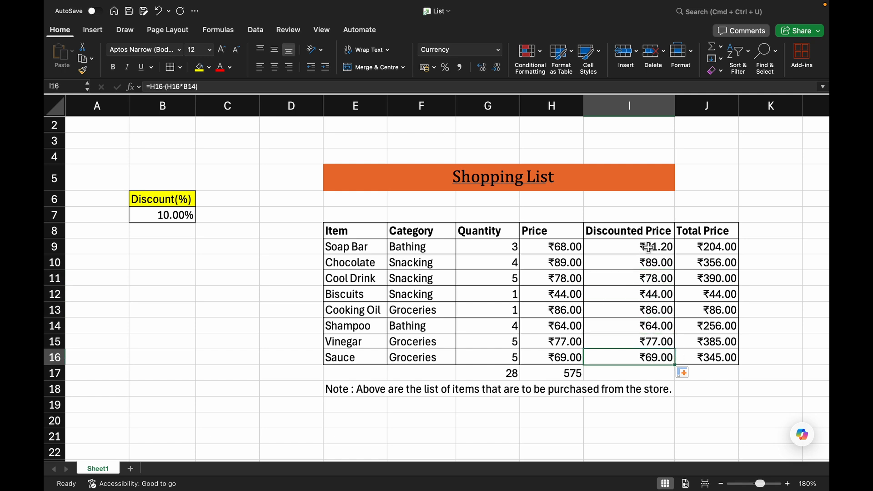
Clear the discounted price formulas from Chocolate through Sauce.
drag(650, 260, 668, 355)
key(Delete)
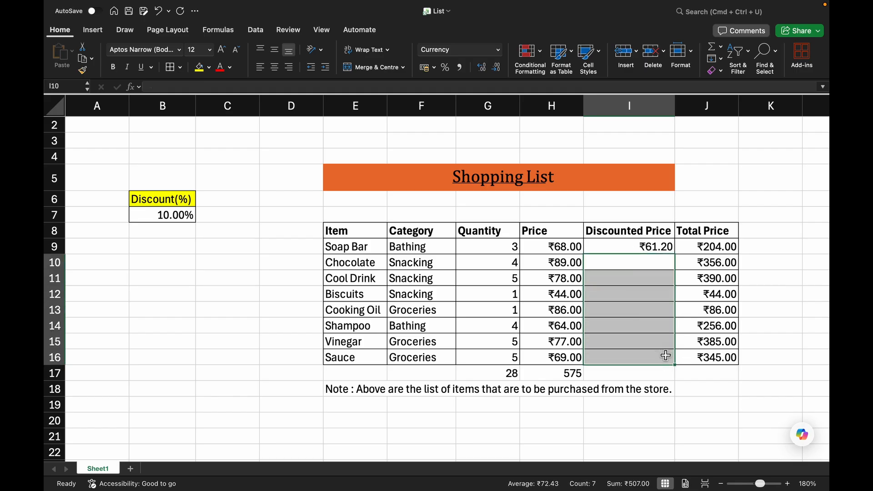
Make the discount reference absolute in Soap Bar's formula, giving =H9-(H9*$B$7).
click(664, 249)
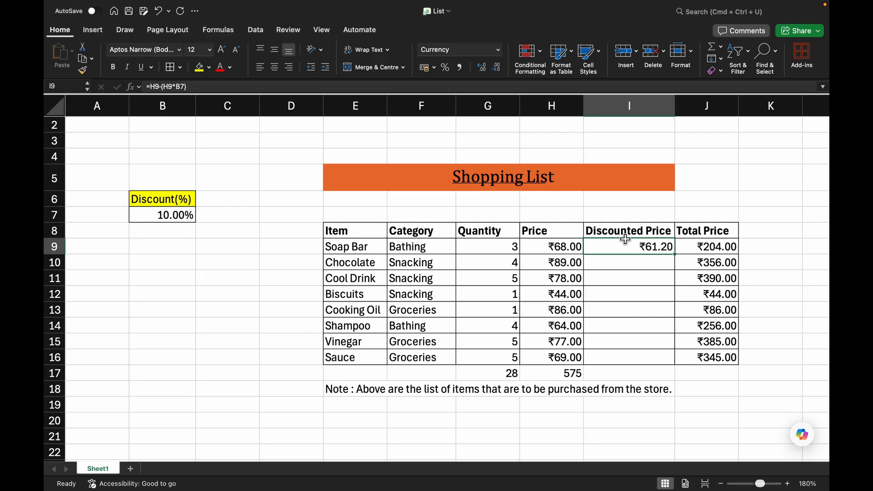
click(178, 86)
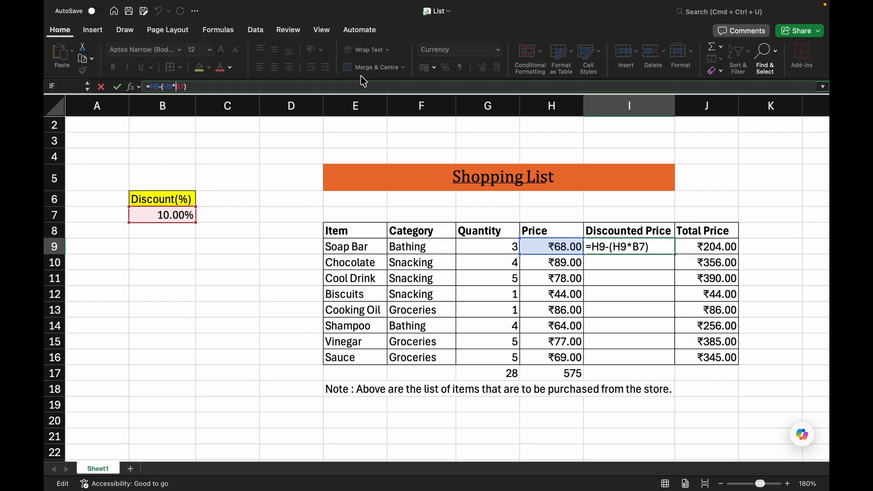
key(F4)
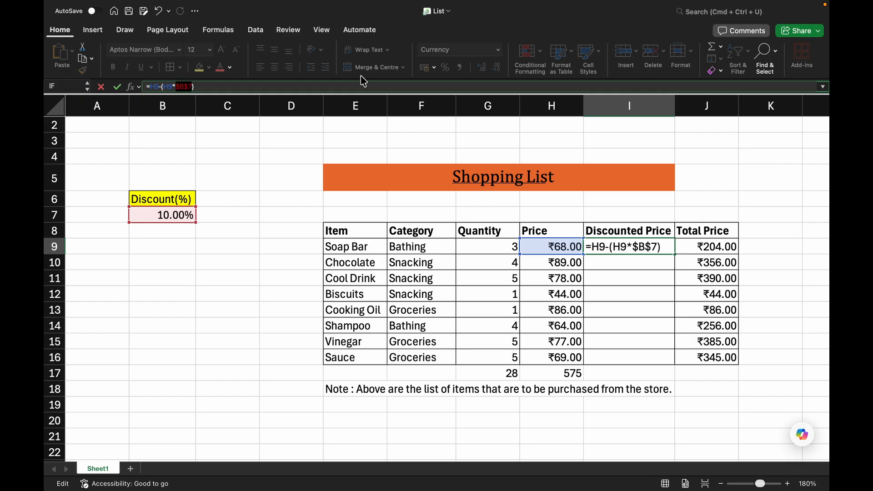
click(666, 248)
key(ctrl+Return)
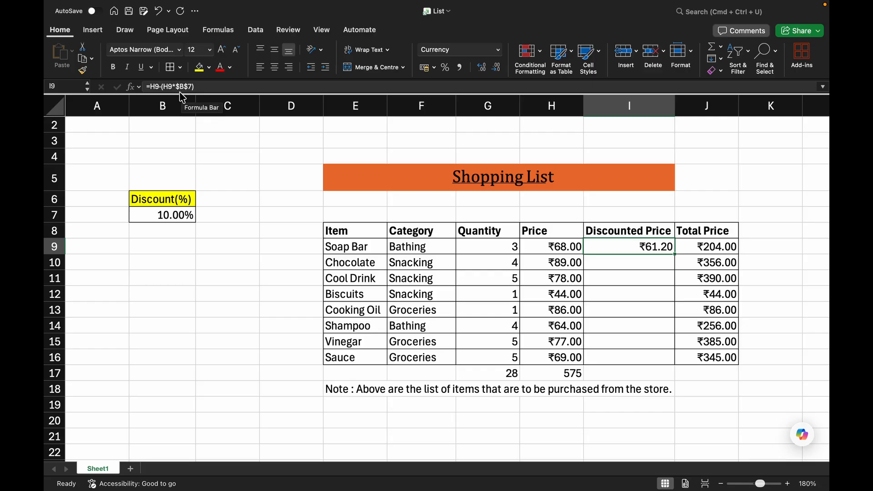
Fill the absolute-reference discount formula from Soap Bar down through Sauce's row.
click(173, 214)
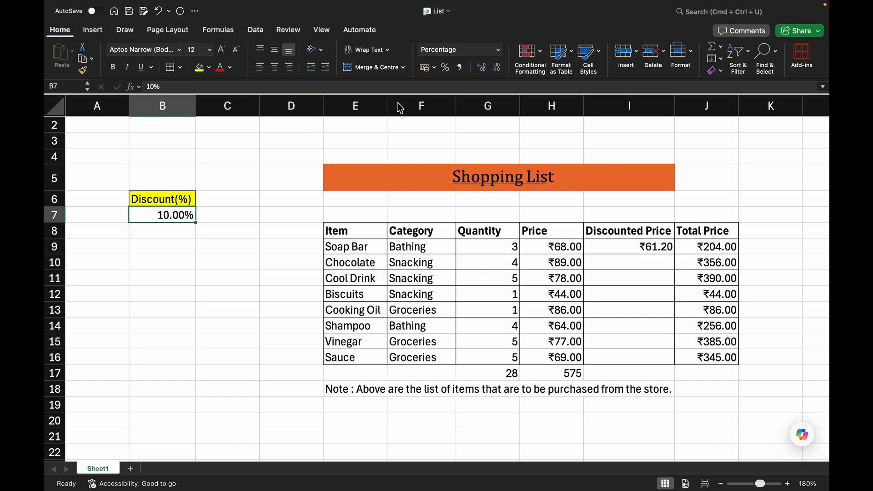
click(662, 250)
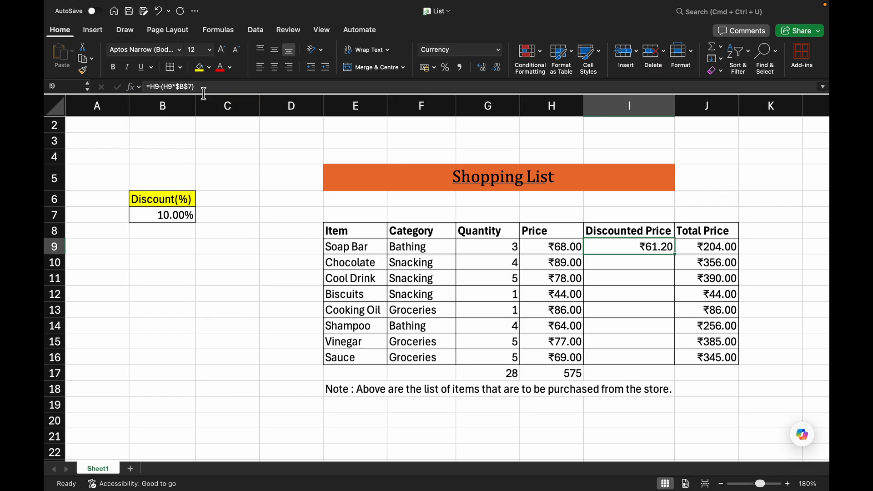
drag(675, 255, 673, 357)
Check the filled discounted price formulas in the Chocolate, Biscuits and Sauce rows.
click(644, 267)
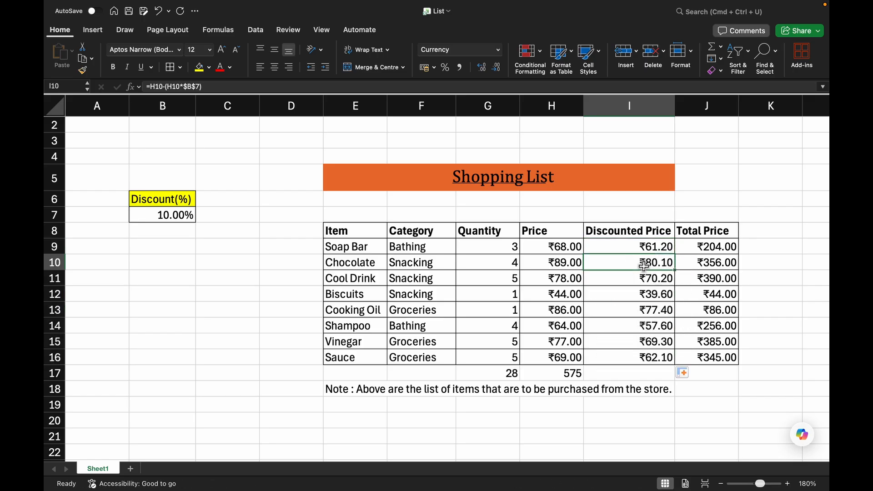
click(599, 291)
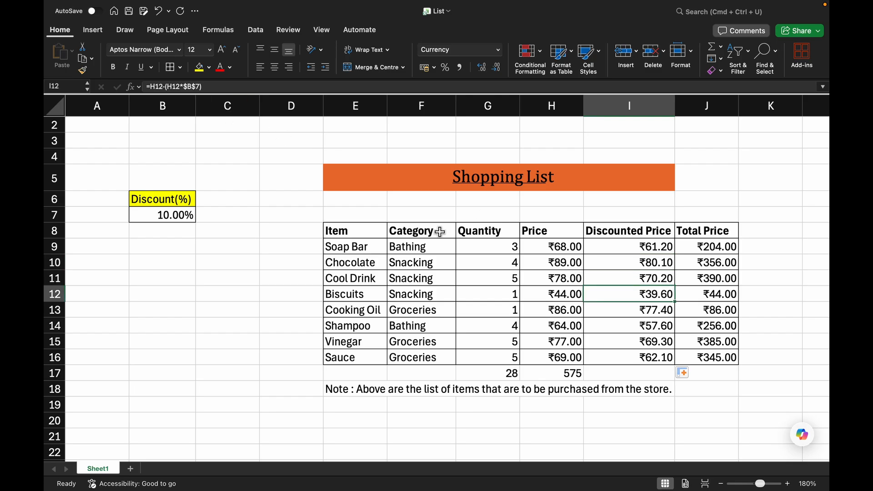
click(665, 354)
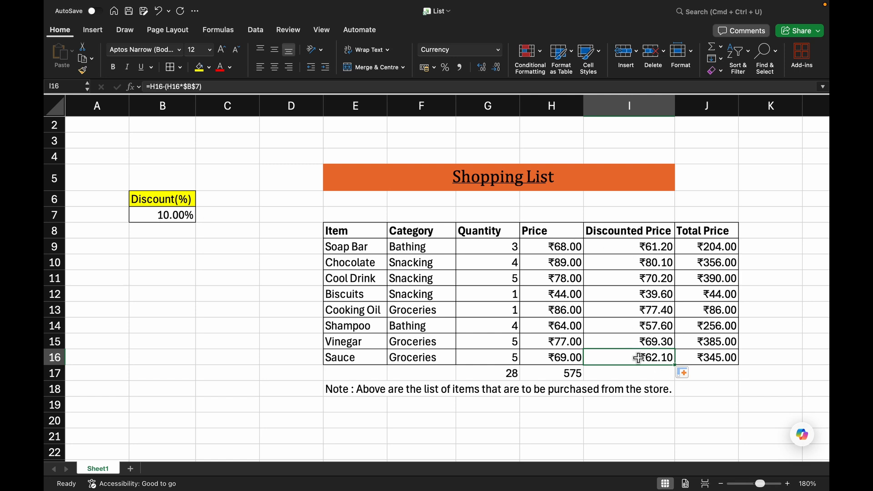
drag(638, 241, 653, 354)
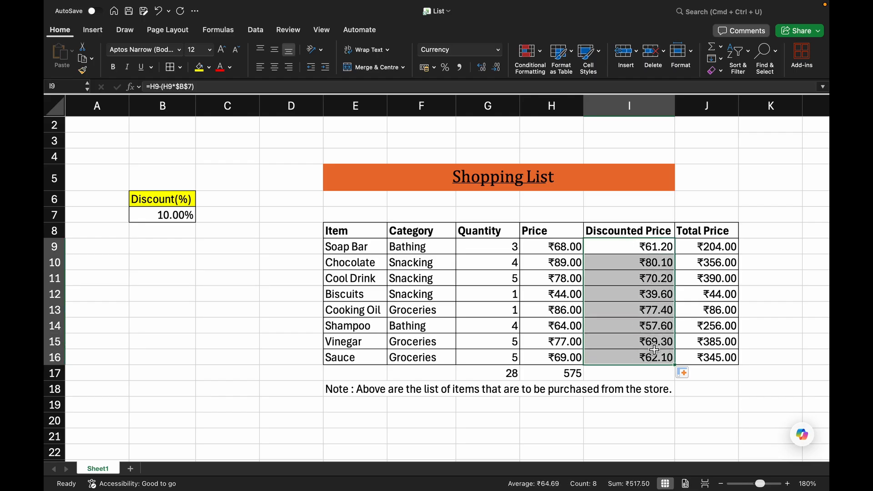
Add a Discounted Total header next to Total Price.
click(763, 225)
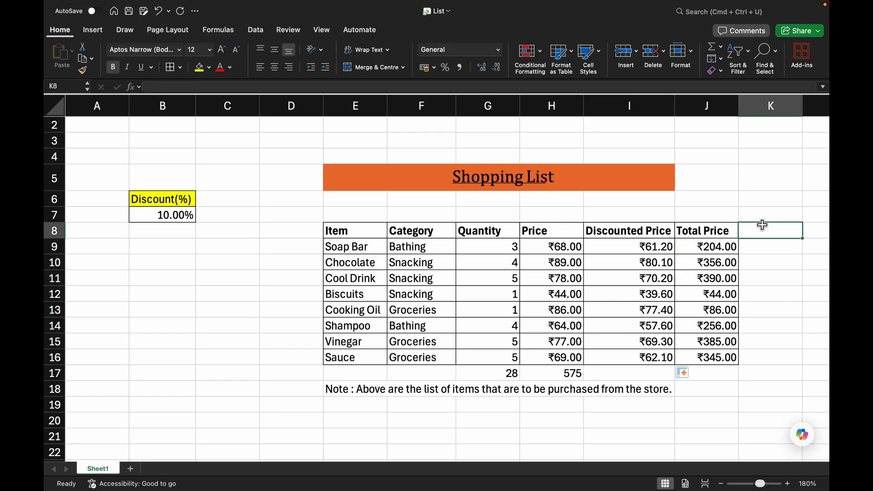
text(Disco)
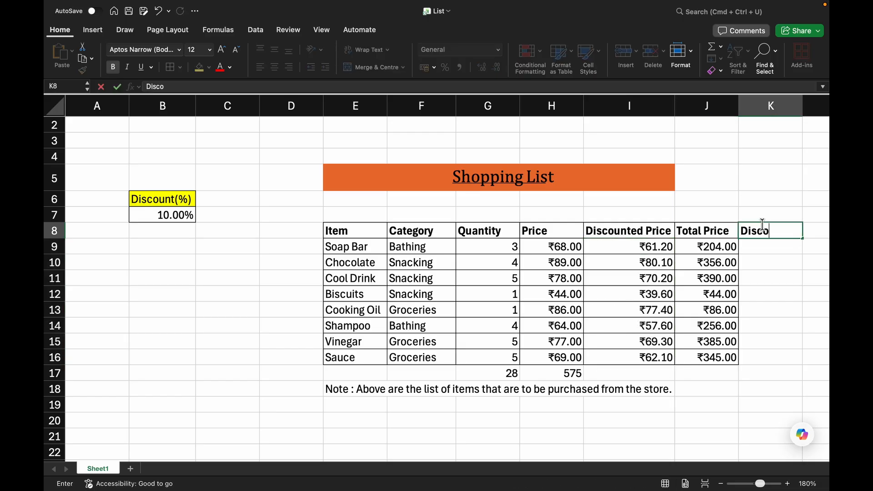
text(unt)
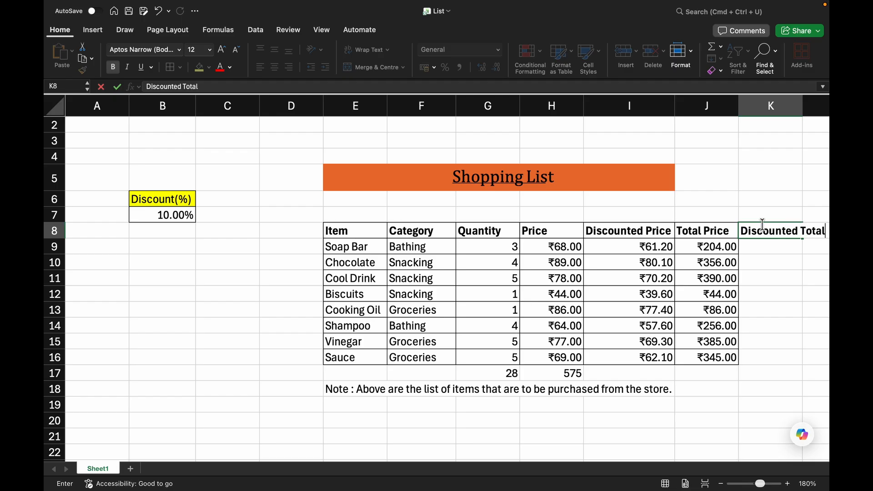
text(ed Total)
click(772, 203)
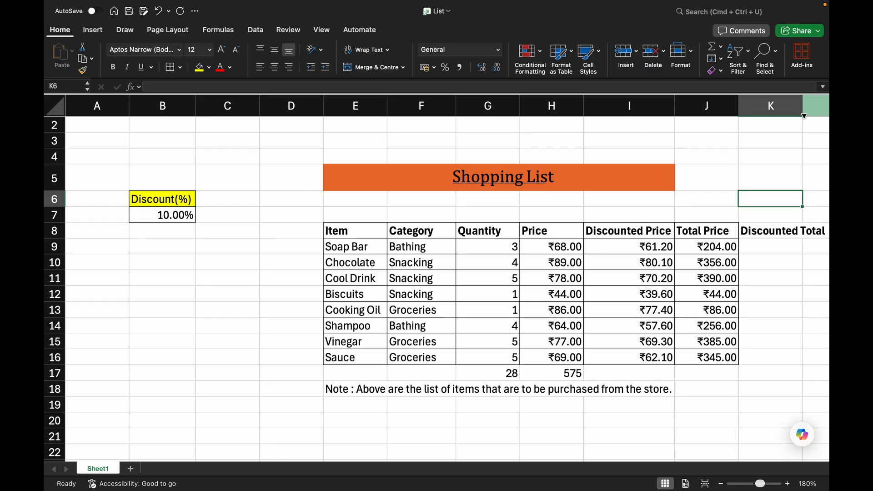
Autofit the Discounted Total column and enter =G9*I9 as Soap Bar's discounted total.
double_click(803, 111)
click(797, 247)
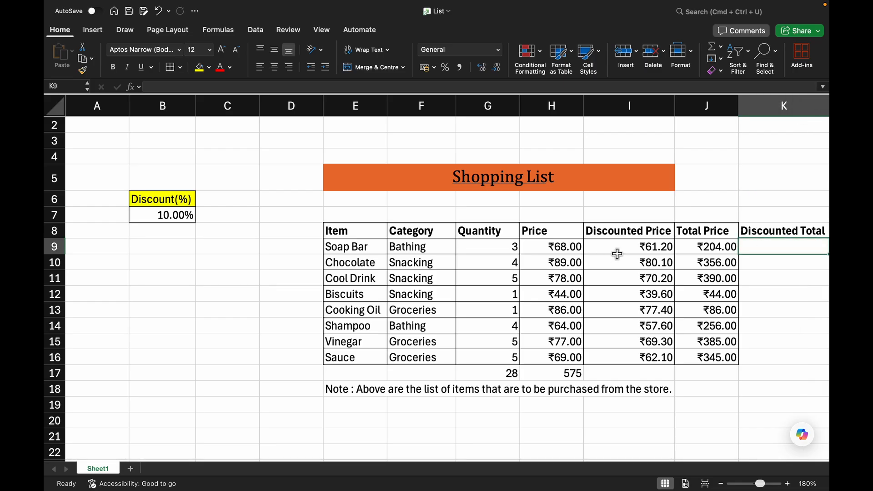
text(=)
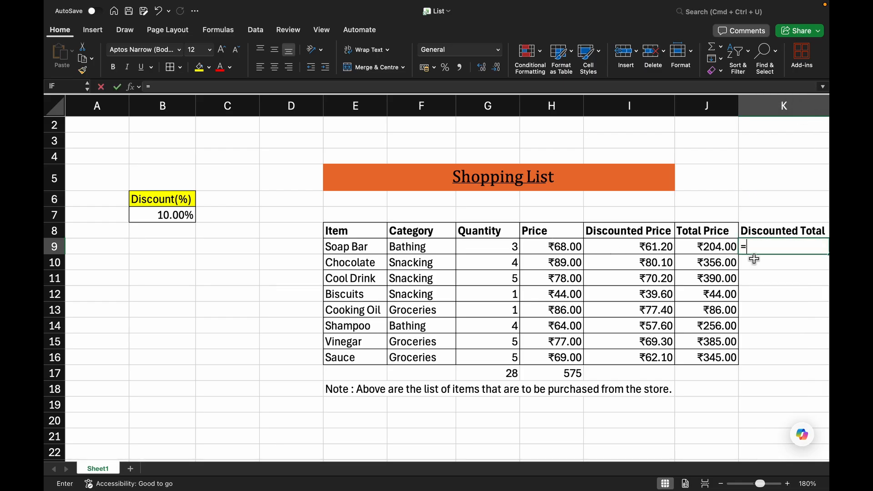
click(498, 246)
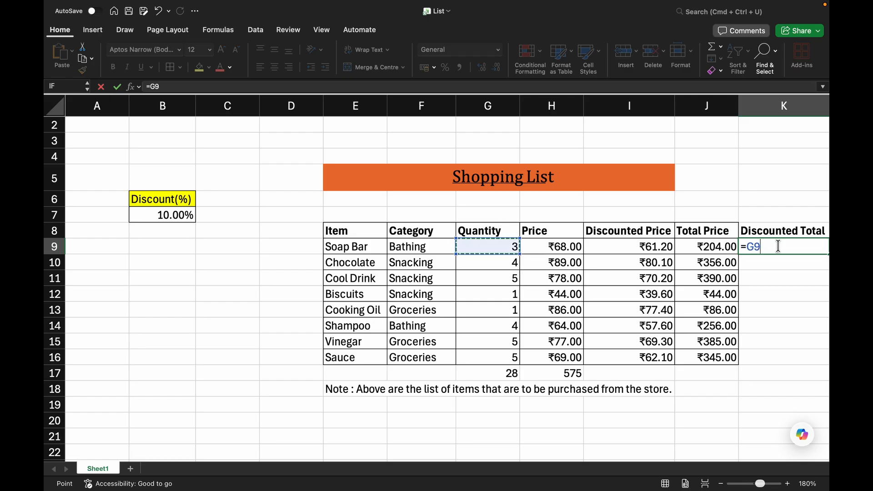
text(*)
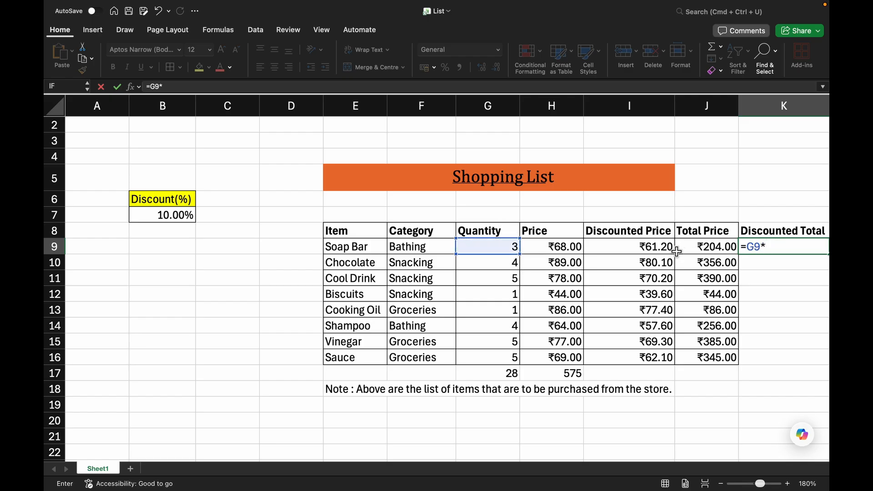
click(657, 252)
key(Return)
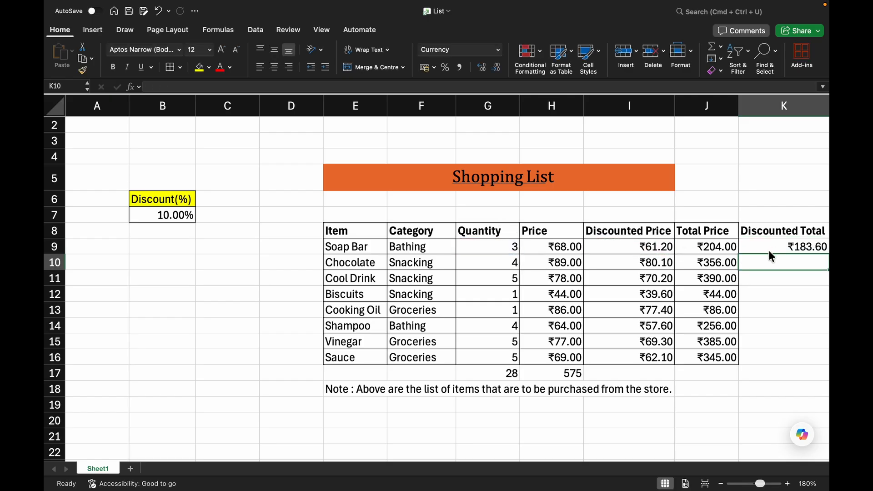
Fill the Discounted Total formula from Soap Bar down through Sauce's row.
drag(231, 459, 276, 460)
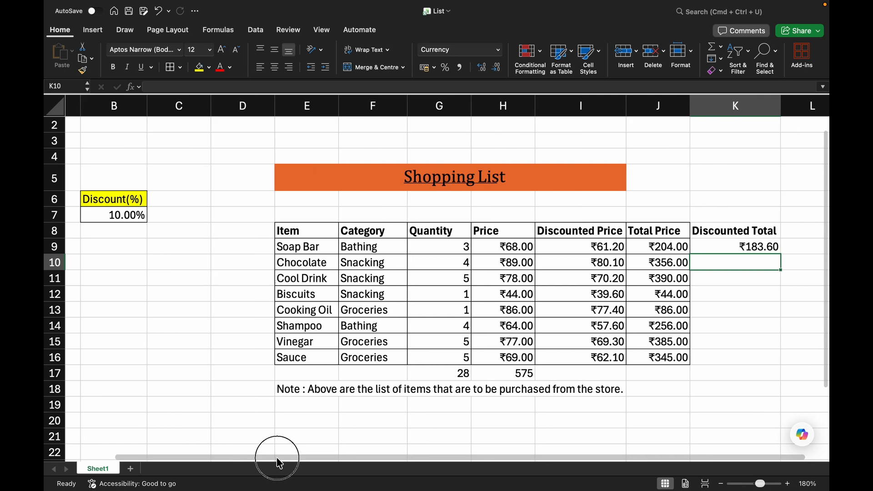
click(773, 248)
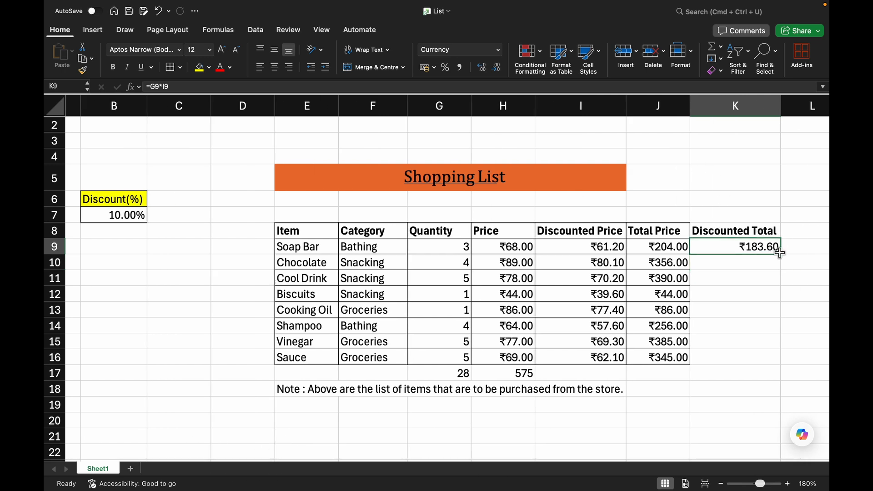
drag(781, 254, 781, 362)
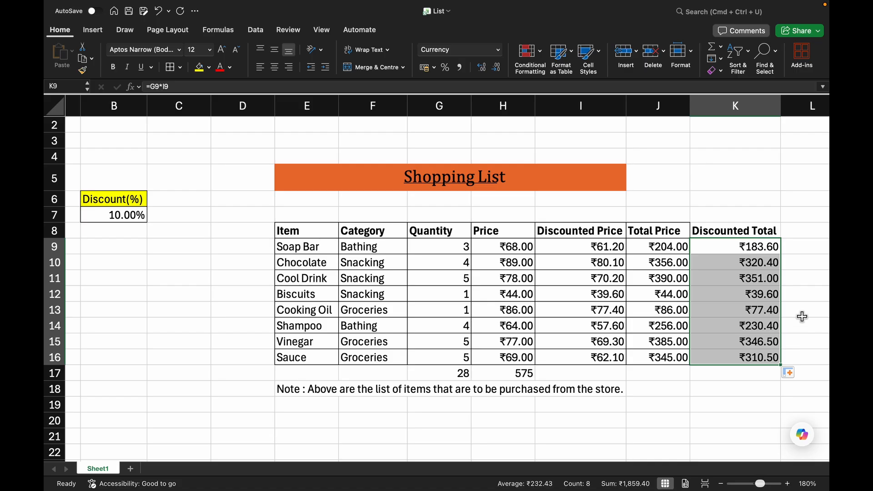
click(791, 326)
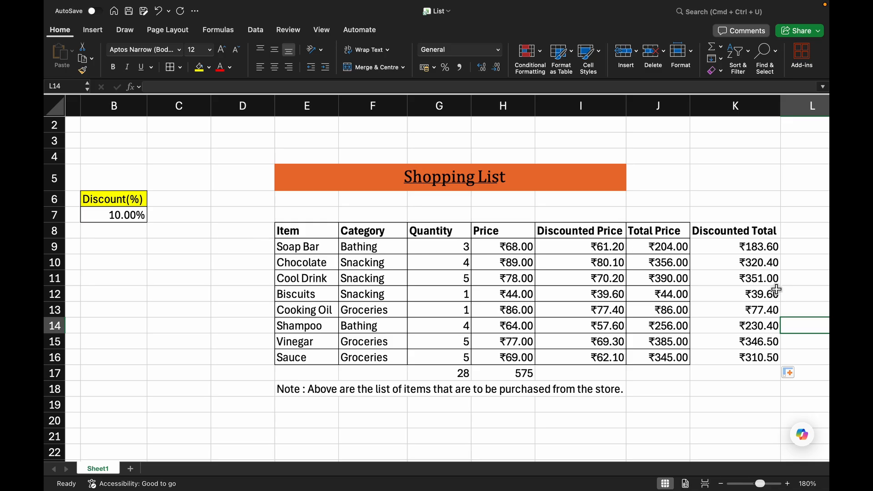
Add AutoSum totals in row 17 beneath the Discounted Total and Total Price columns.
click(736, 372)
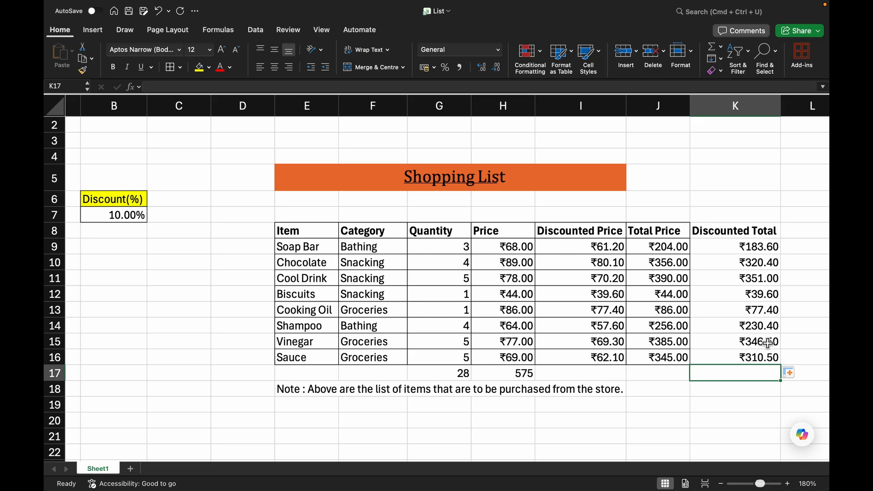
key(super+shift+t)
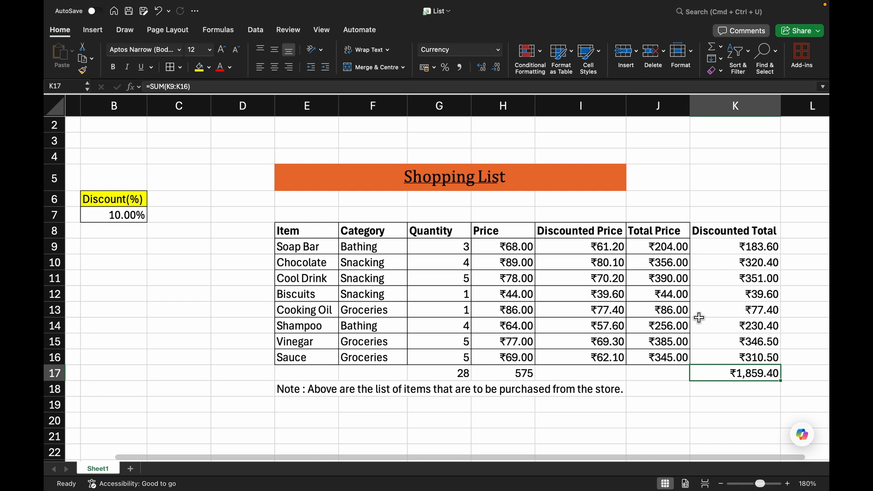
click(658, 374)
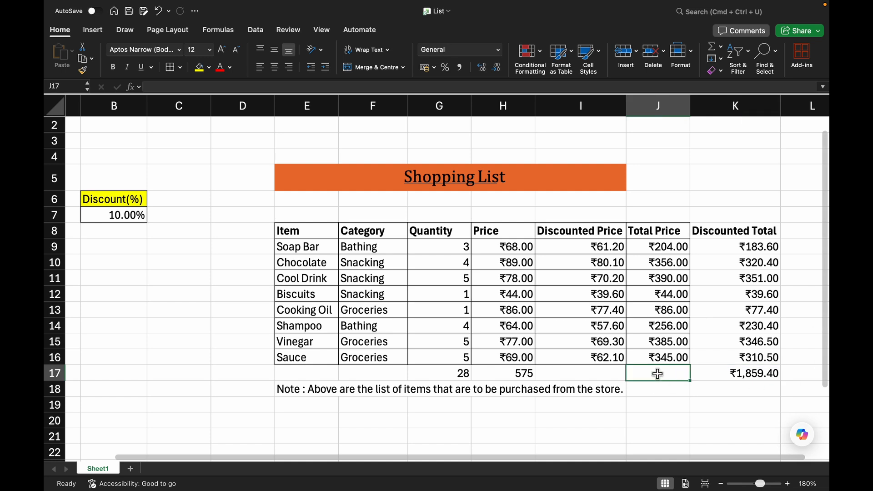
key(super+shift+t)
key(super+Return)
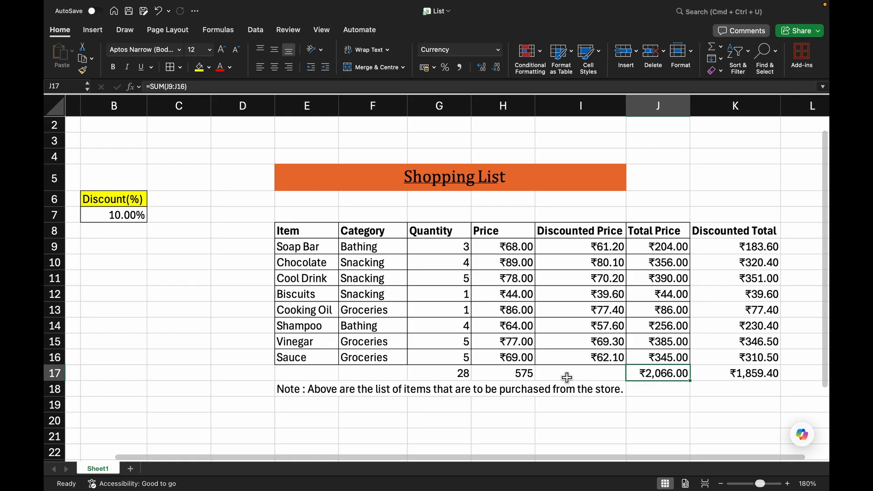
Add a new sheet and enter the numbers 1 to 5 down cells E6:E10.
click(580, 247)
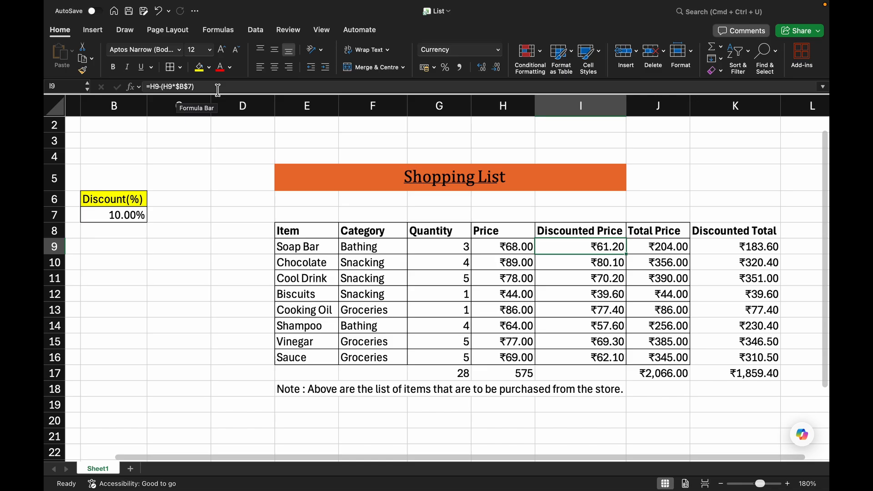
click(130, 468)
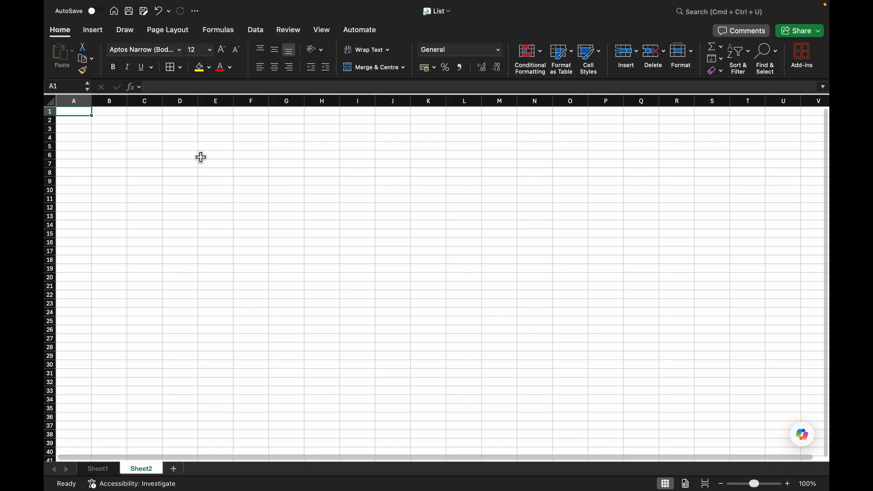
click(202, 156)
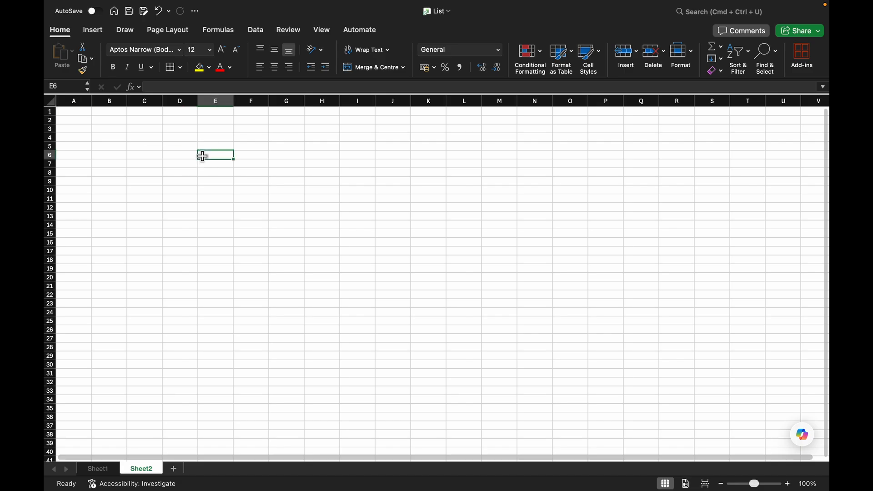
text(1)
key(Return)
text(2)
key(Return)
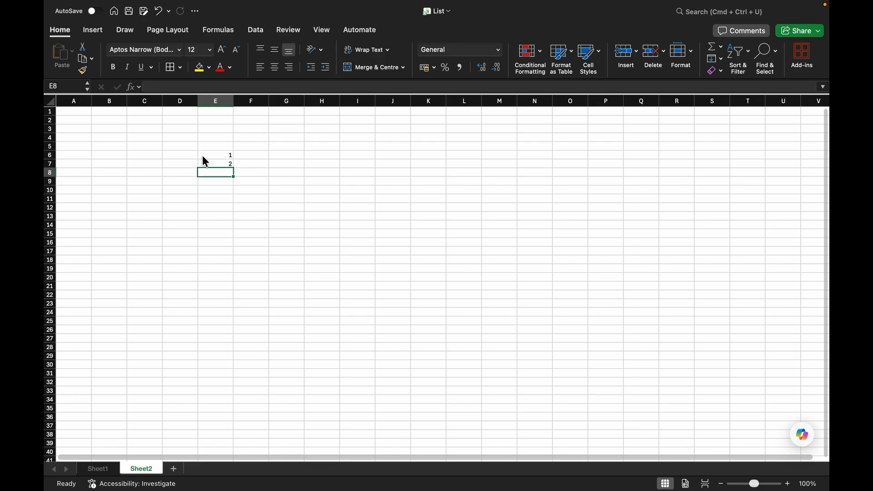
text(3)
key(Return)
text(3)
key(BackSpace)
text(4)
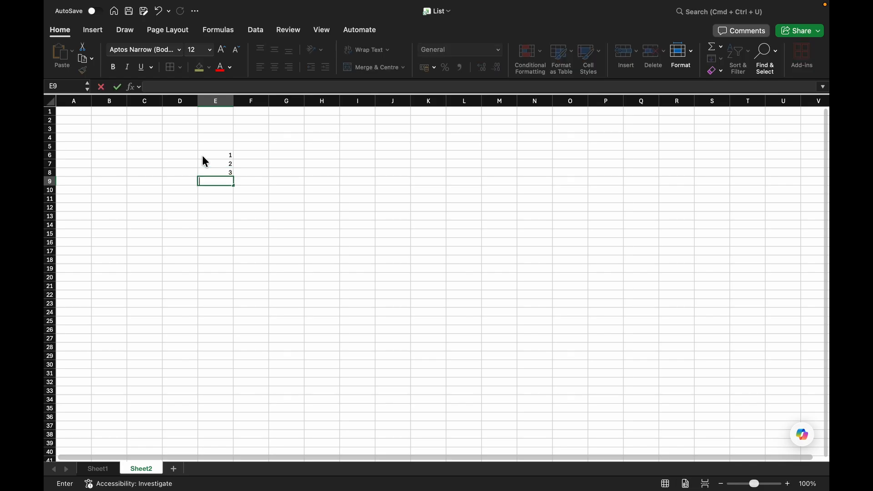
key(Return)
text(5)
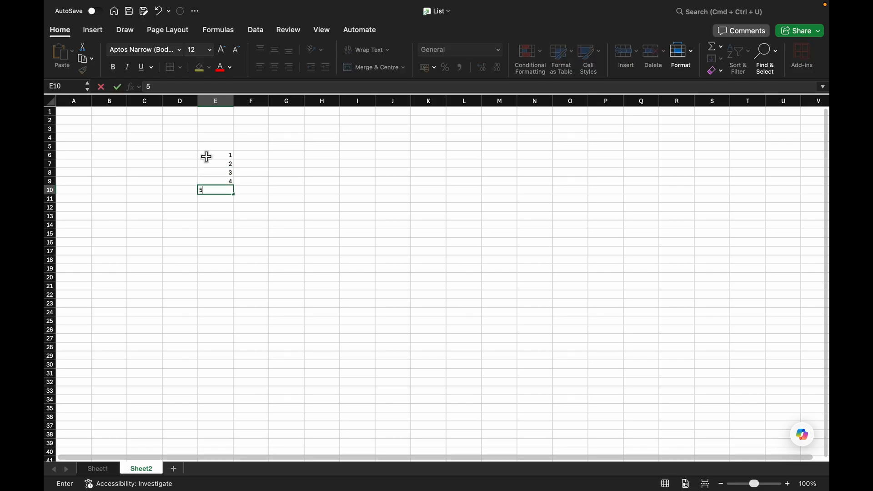
Enter the numbers 2 to 5 across cells F6:I6 next to the 1.
click(247, 155)
text(1)
key(Tab)
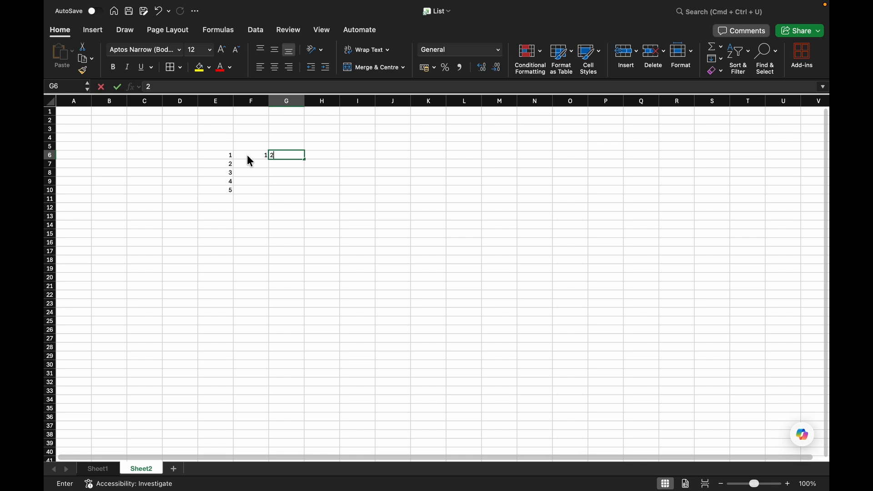
text(2)
key(BackSpace)
text(3)
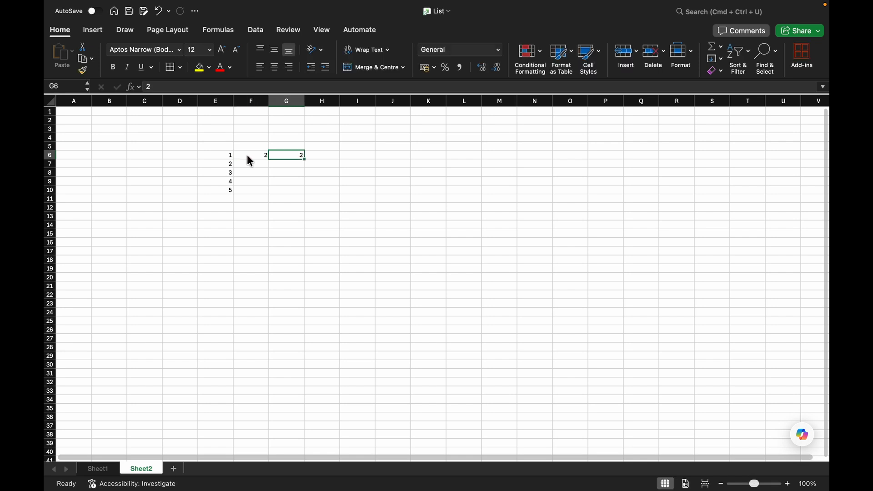
key(Tab)
text(4)
key(Tab)
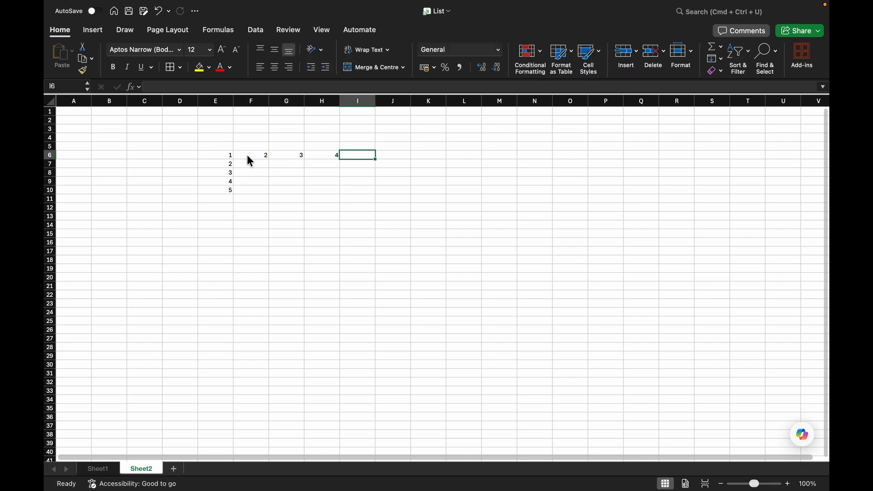
text(5)
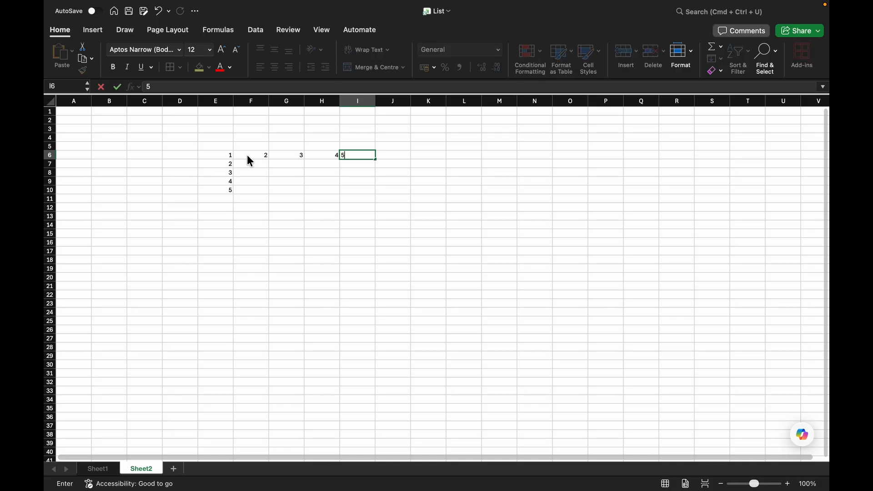
drag(230, 154, 342, 155)
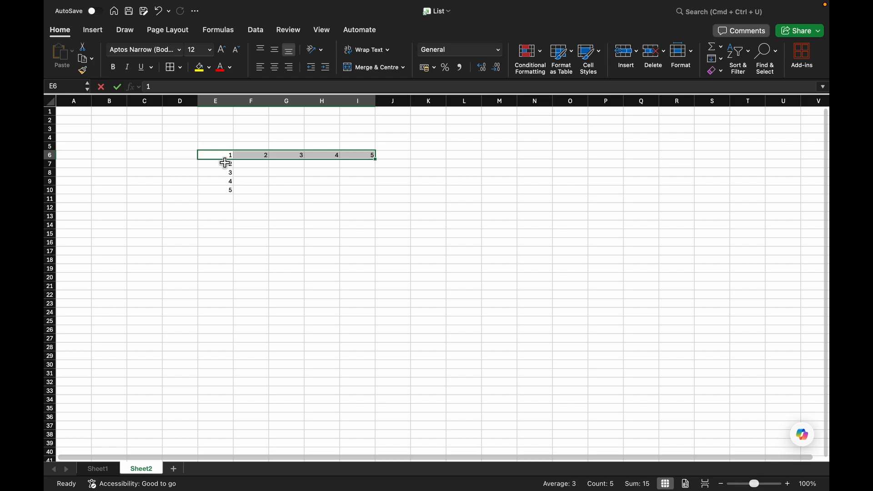
drag(224, 160, 230, 186)
drag(233, 192, 232, 193)
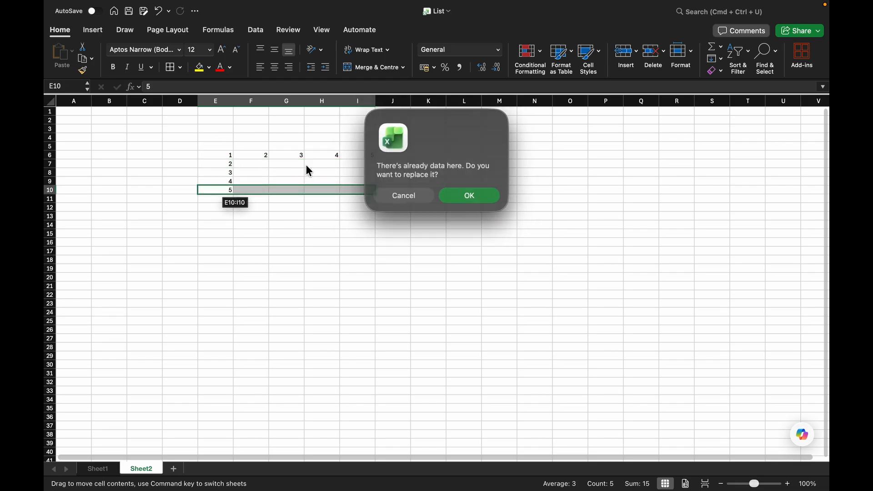
click(423, 200)
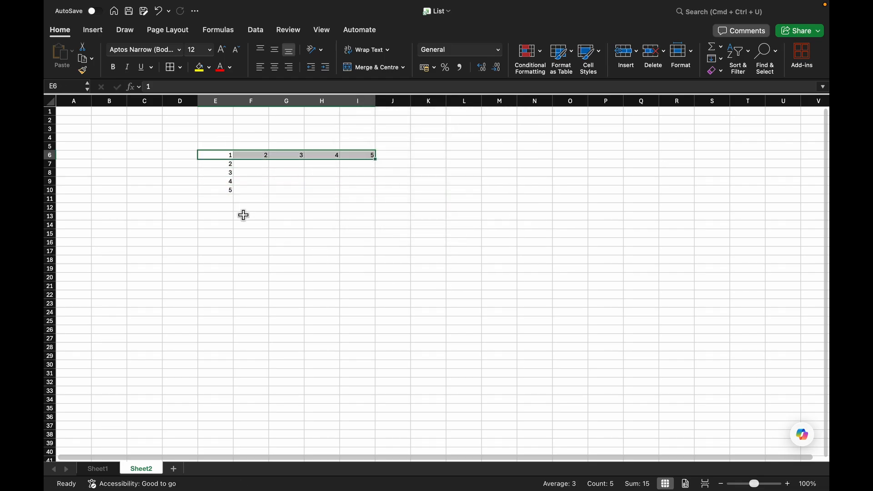
click(232, 200)
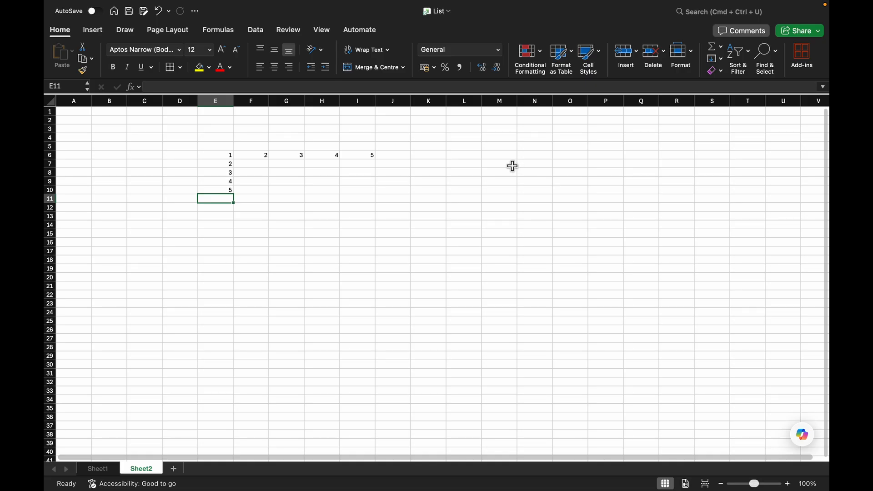
Enter the formula =10*E6 in cell N6.
click(470, 156)
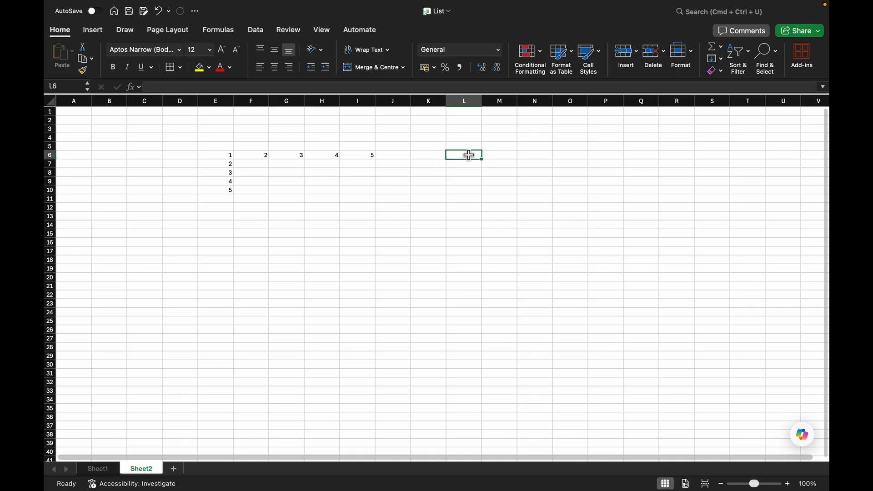
click(536, 155)
text(10)
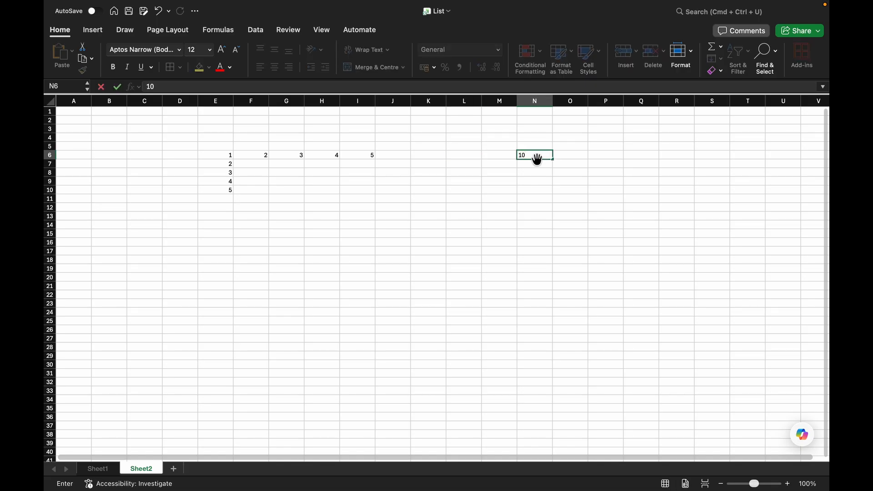
key(BackSpace)
key(BackSpace)
text(=10)
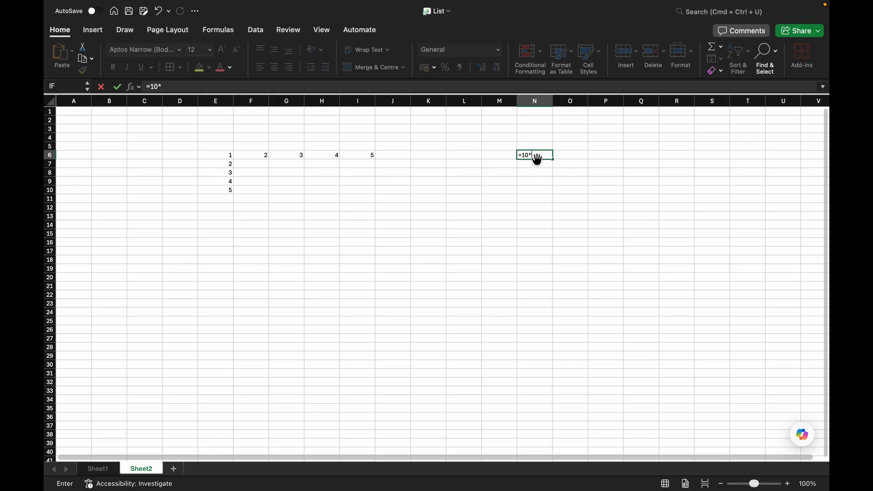
text(*)
click(230, 155)
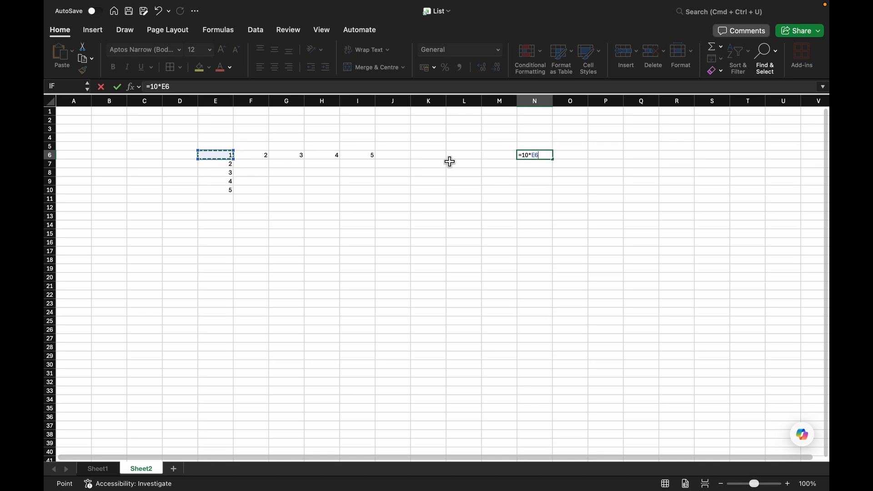
key(Return)
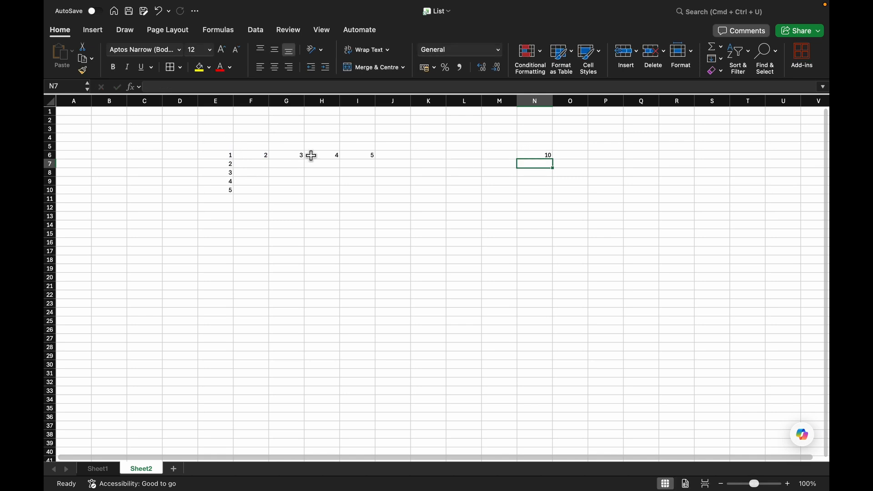
Fill the =10*E6 formula across N6:R6 and inspect the copied relative reference in O6.
click(537, 156)
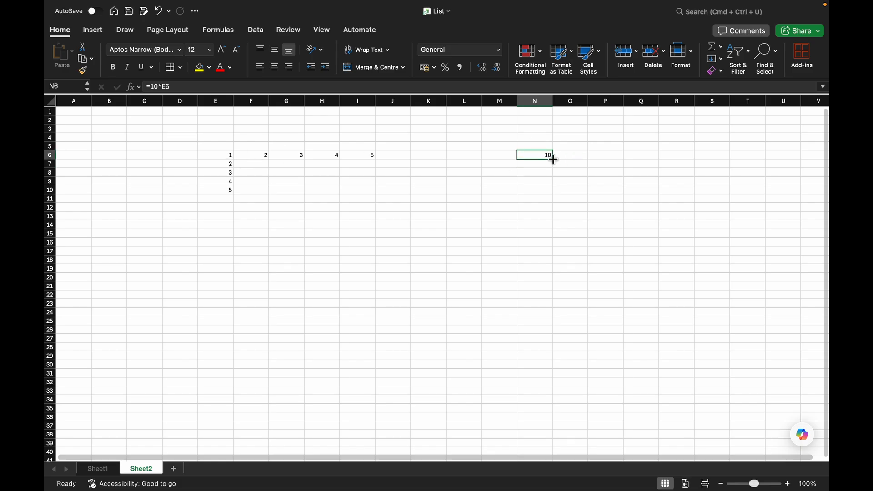
drag(554, 159, 696, 156)
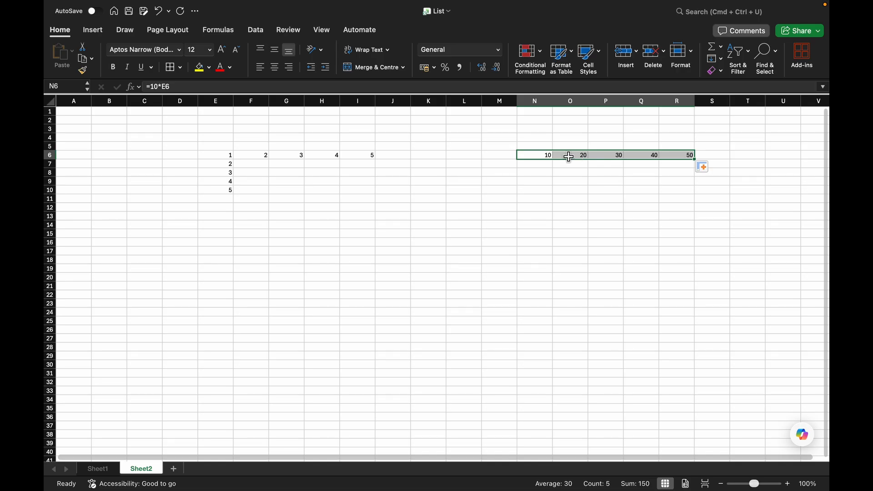
click(569, 157)
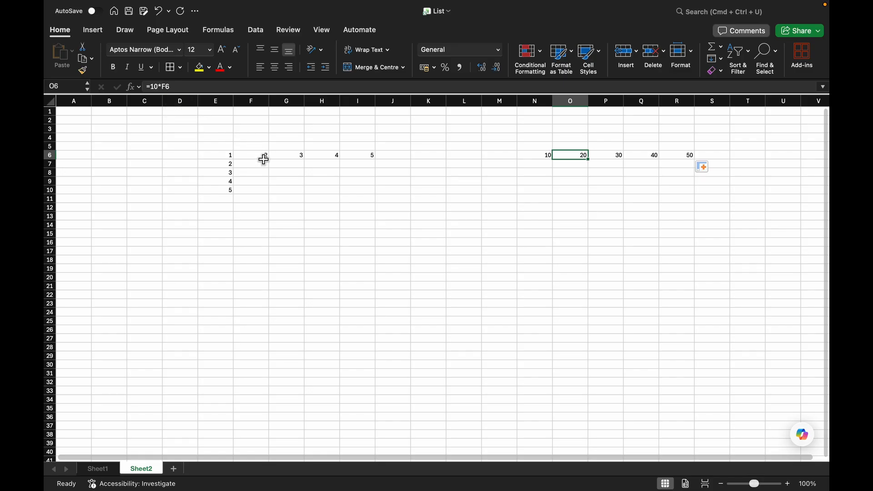
Inspect the formulas in the filled cells of row 6, from P6 to R6 and back to N6.
click(264, 159)
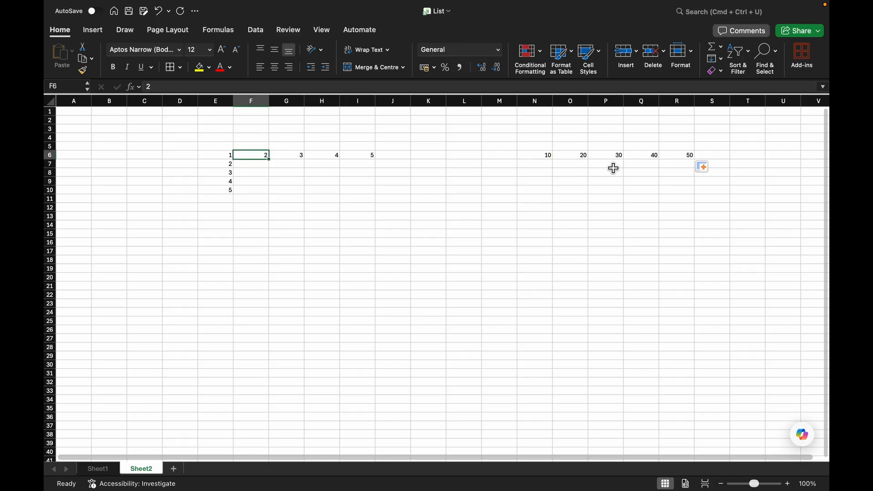
click(619, 156)
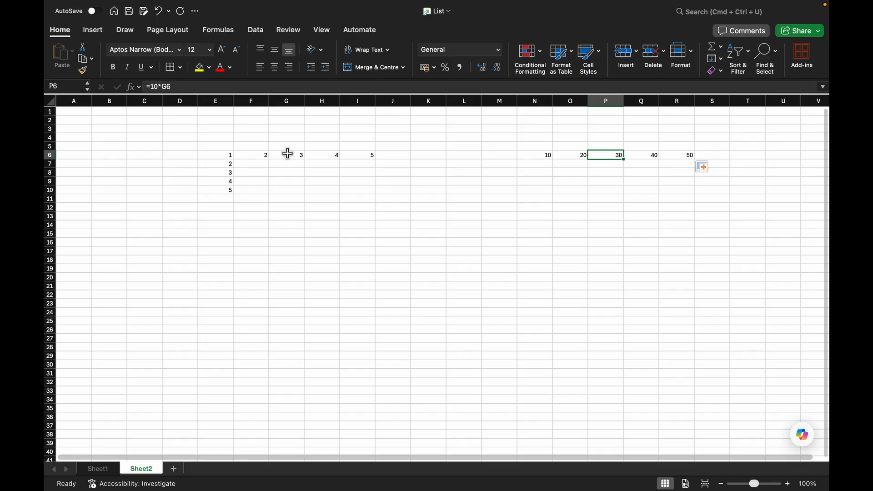
click(656, 156)
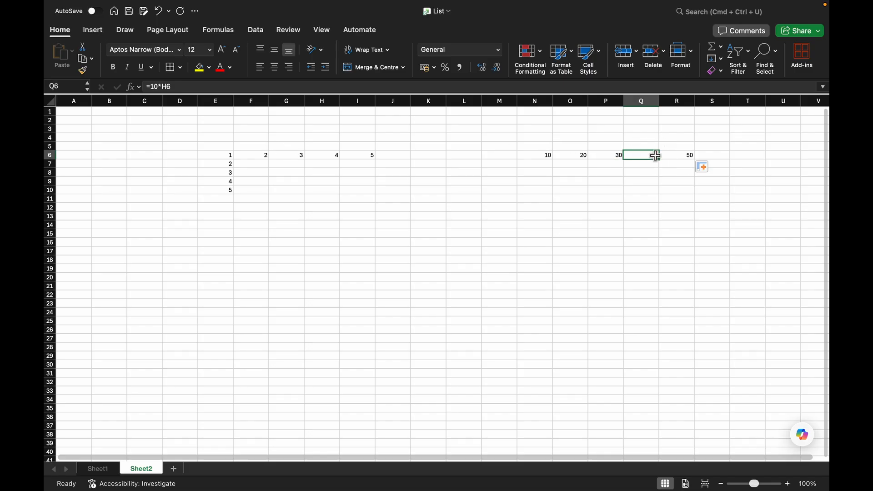
click(673, 155)
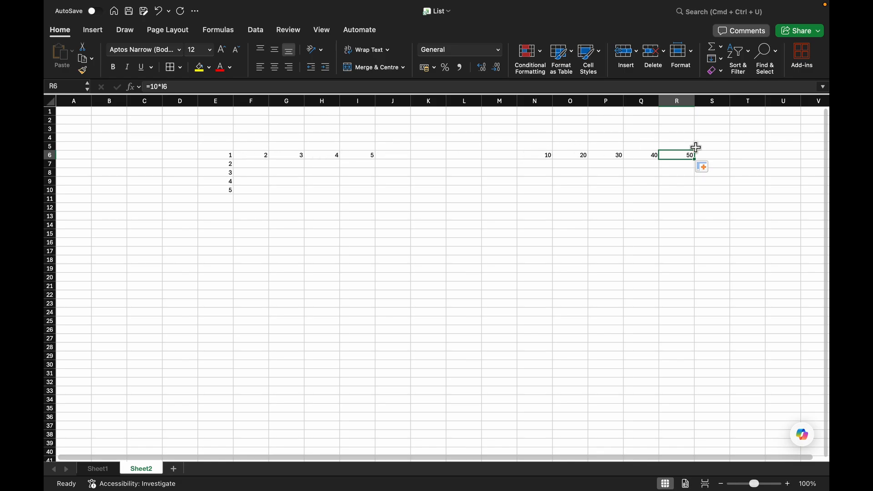
click(542, 155)
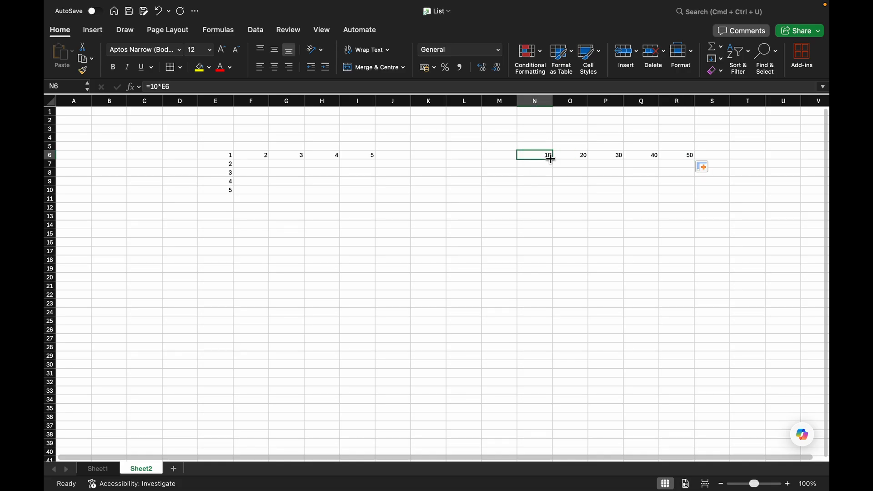
Fill the =10*E6 formula from N6 down to N10.
drag(552, 159, 551, 191)
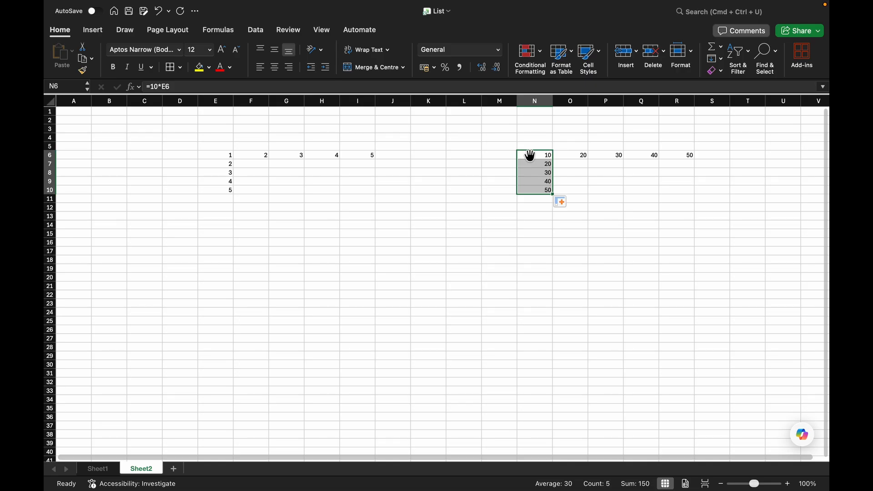
click(229, 155)
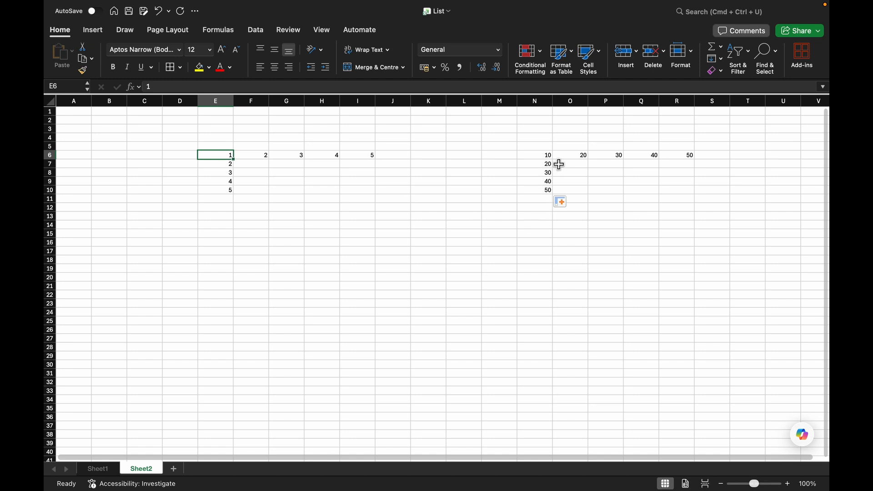
Clear all formula results from the range N6:R10.
drag(528, 155, 712, 182)
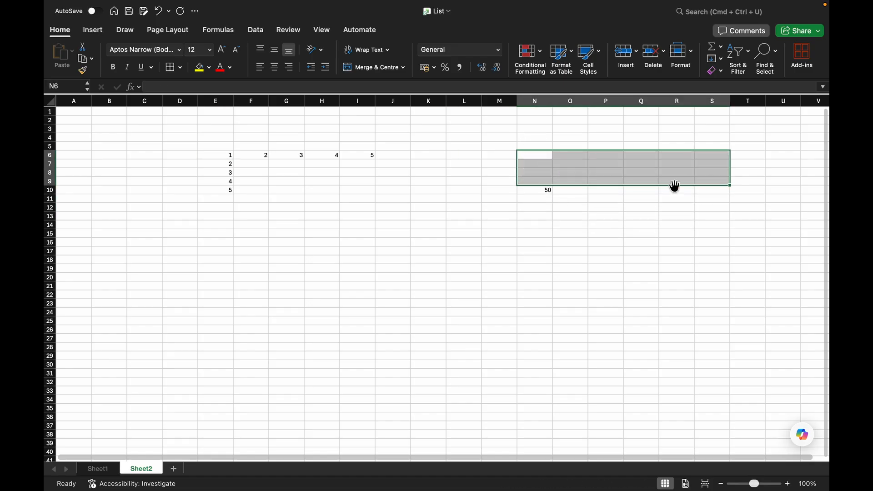
key(Delete)
click(542, 190)
key(Delete)
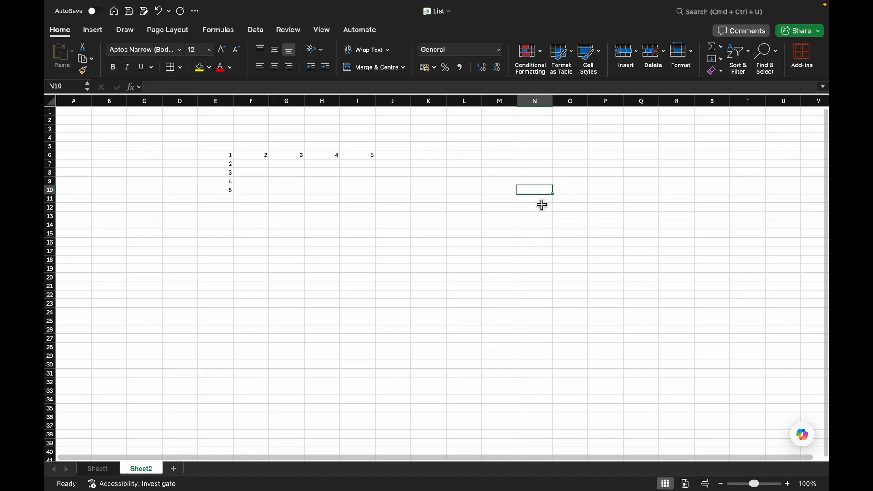
click(531, 157)
text(=)
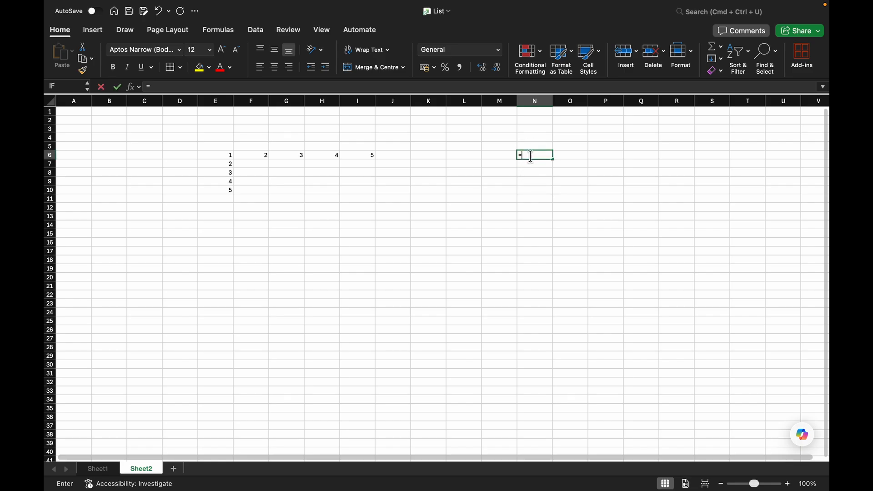
text(10*)
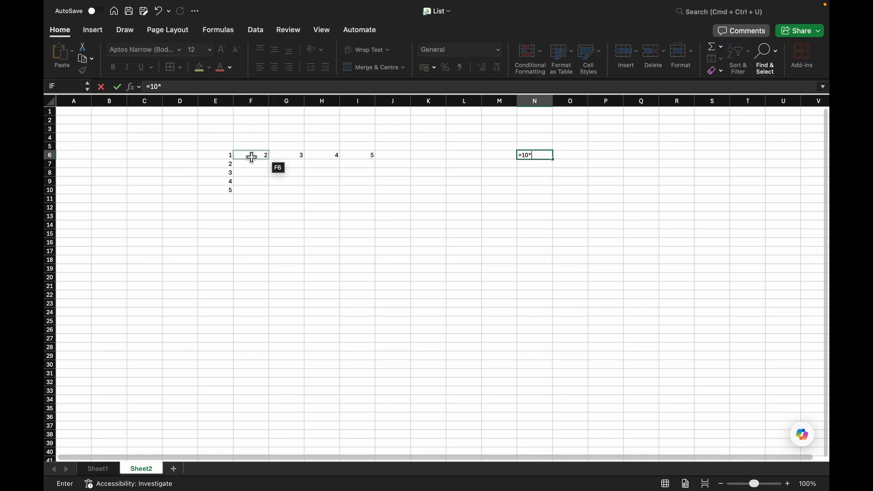
click(227, 155)
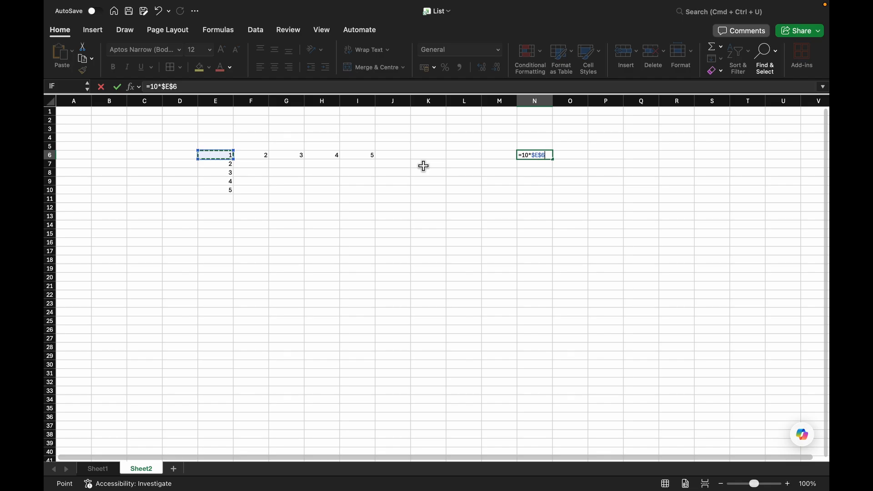
click(564, 181)
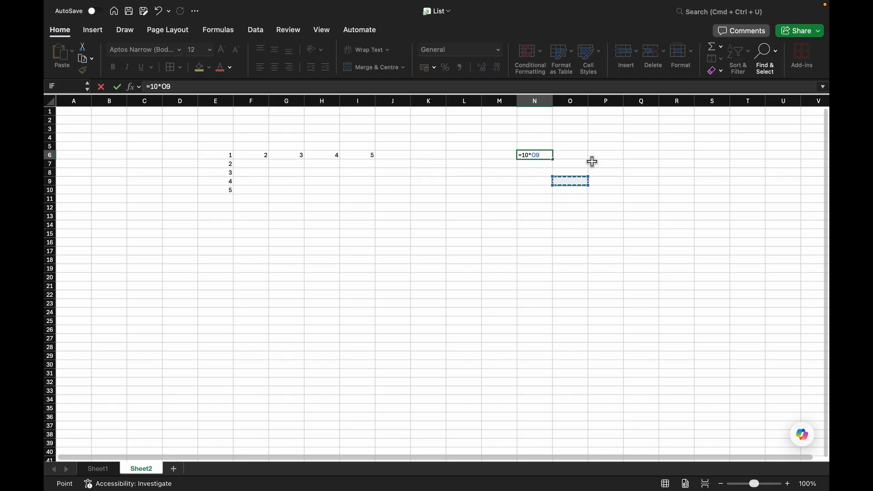
key(Escape)
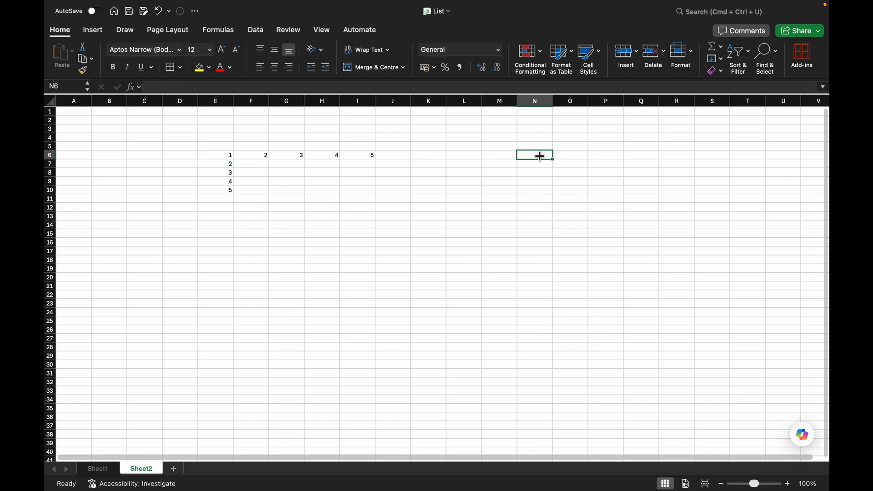
Enter the formula =10*$E$6 in cell N6 with an absolute reference.
text(=10)
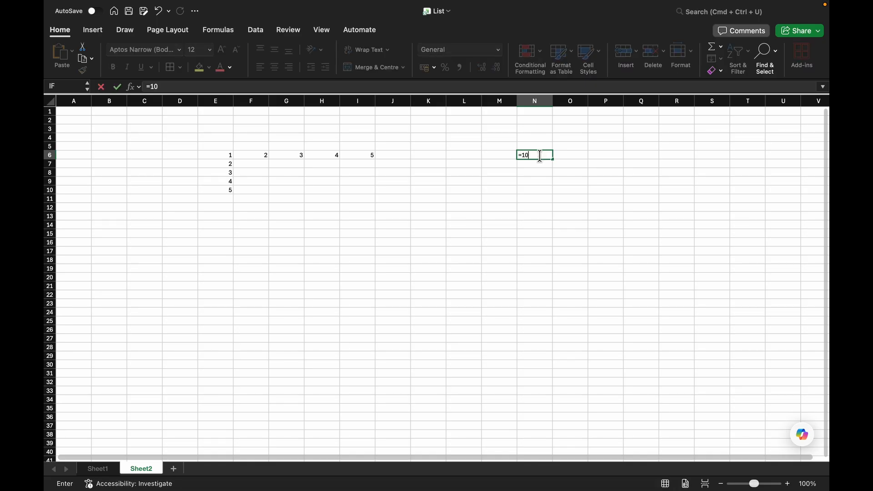
text(*)
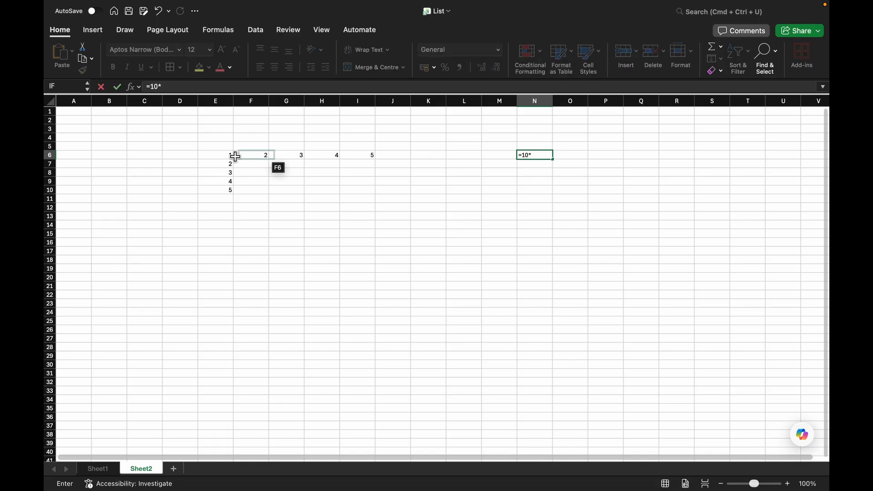
click(230, 154)
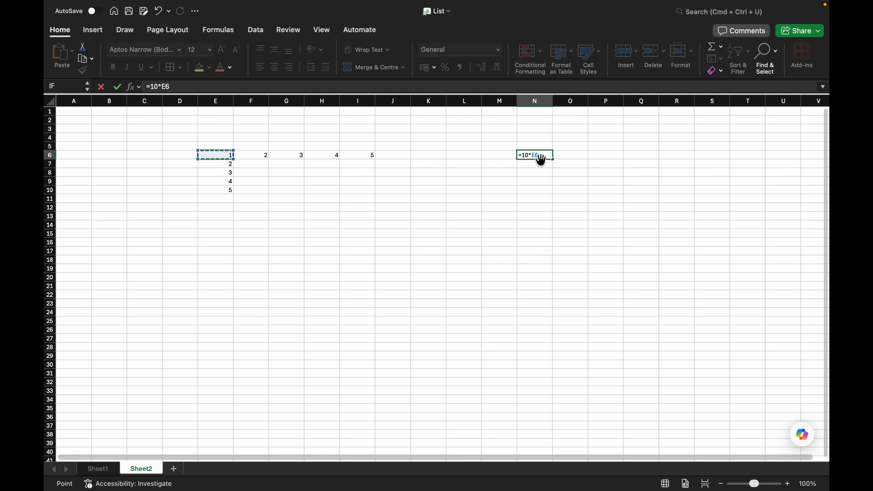
key(Return)
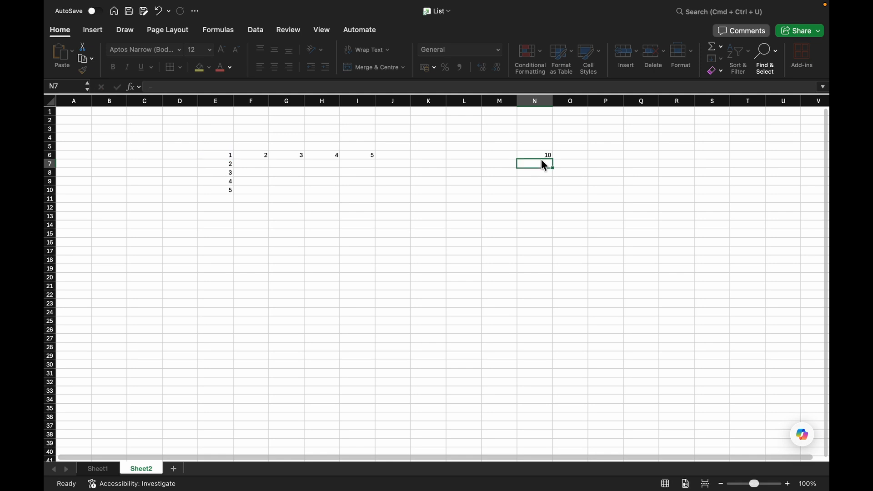
Fill the =10*$E$6 formula across N6:R6 and inspect the copied cells.
click(544, 155)
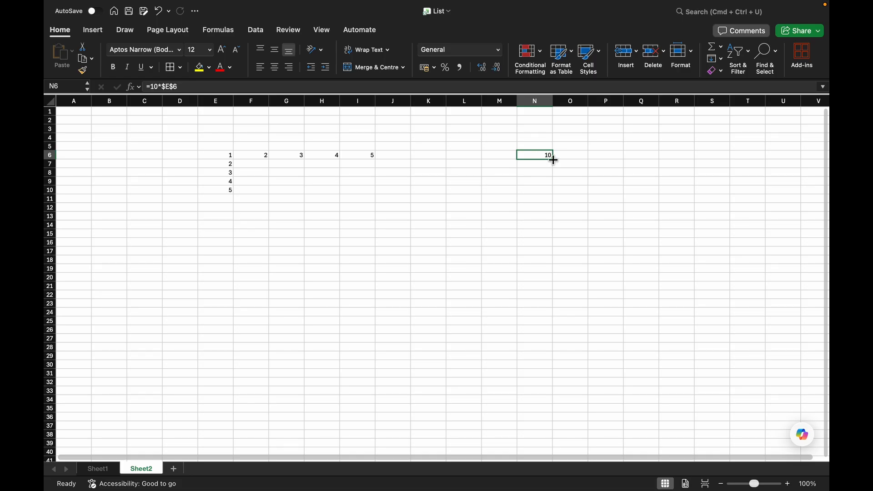
drag(554, 160, 691, 165)
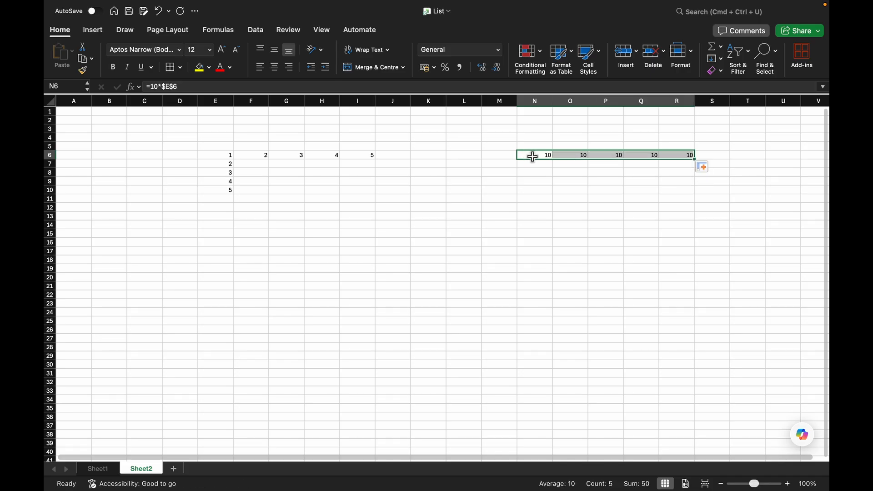
click(534, 156)
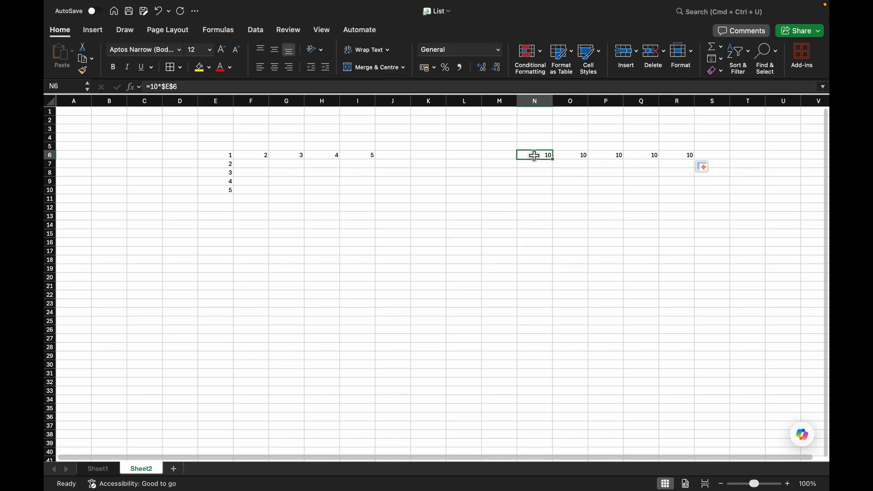
click(563, 155)
click(609, 153)
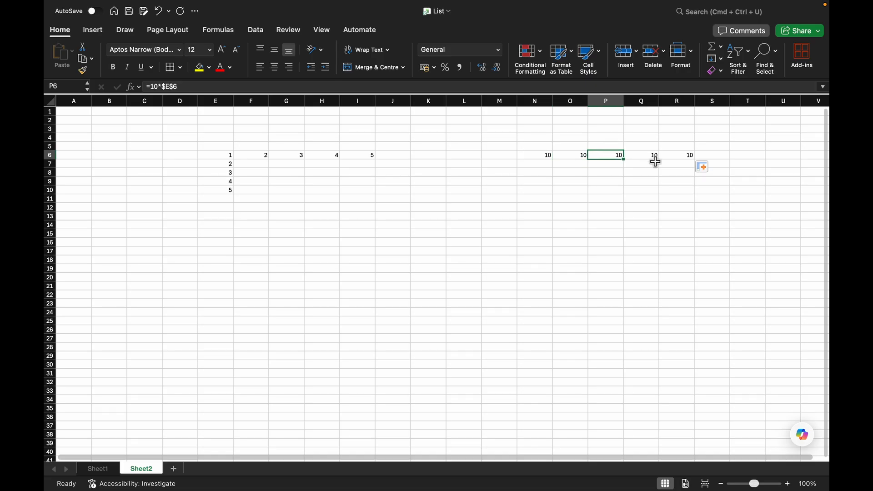
click(665, 155)
click(640, 155)
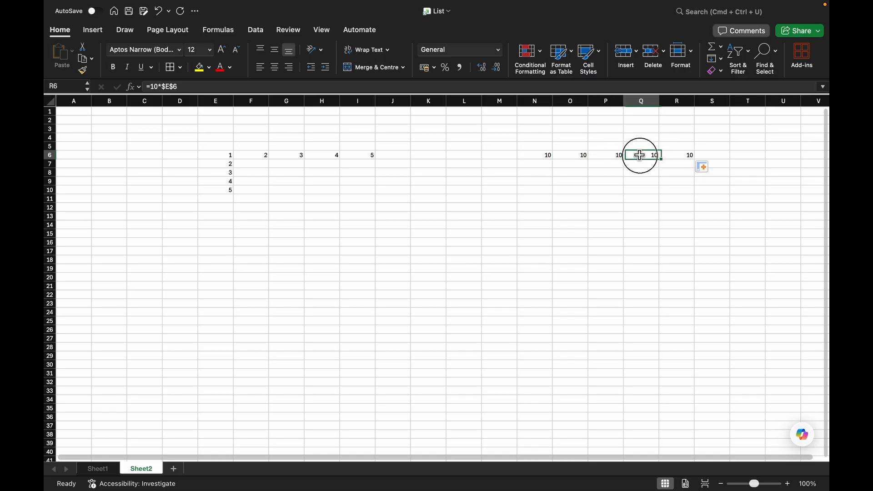
Fill the N6 formula down to N10.
click(545, 155)
drag(552, 158, 542, 195)
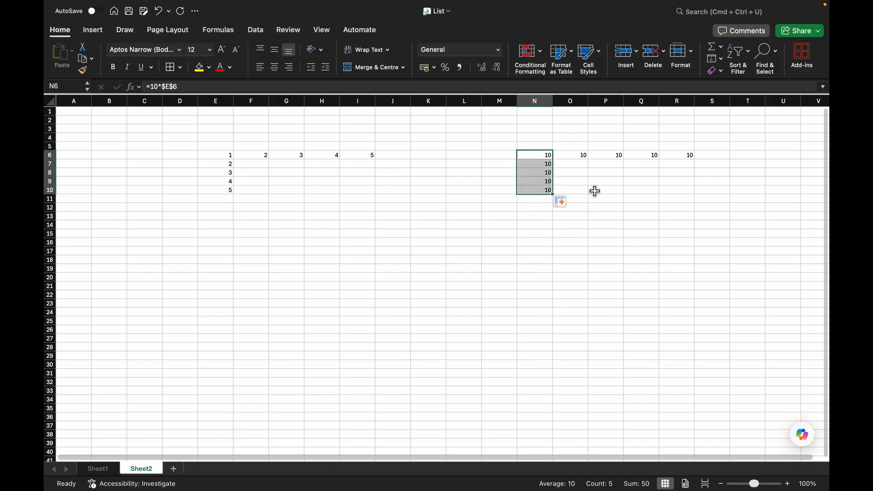
click(596, 191)
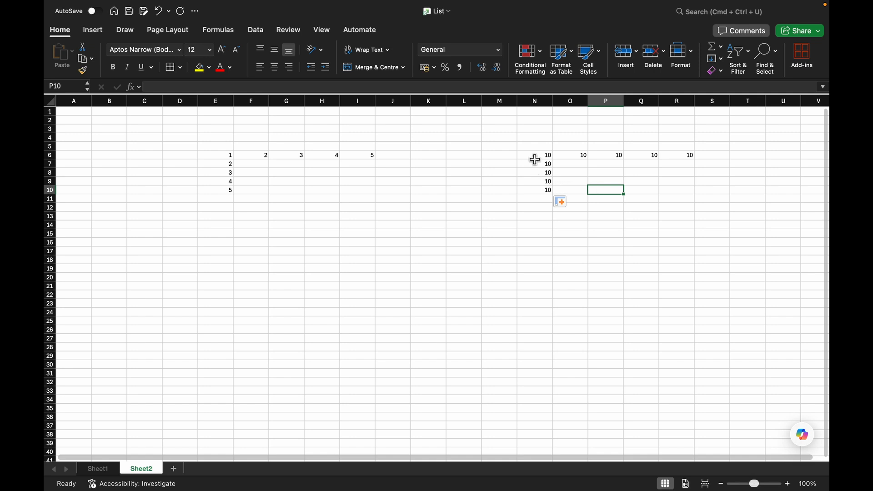
Clear the filled formulas from the range N6:R10.
drag(535, 159, 693, 192)
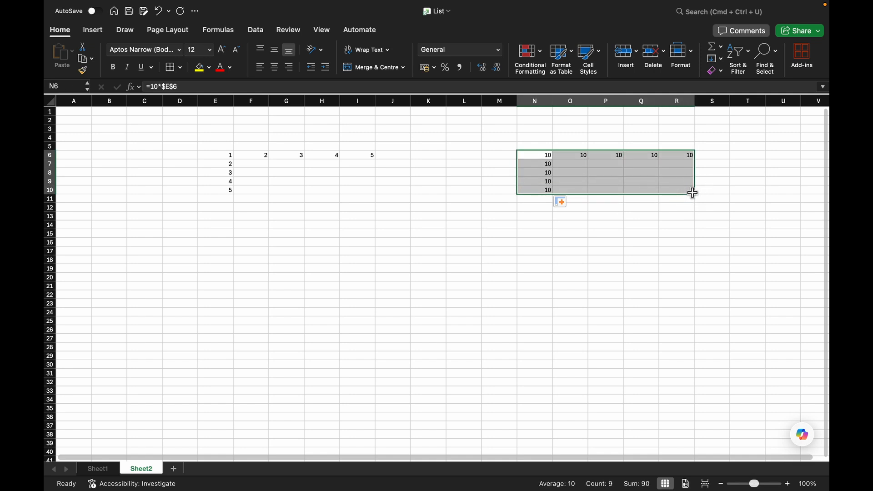
key(Delete)
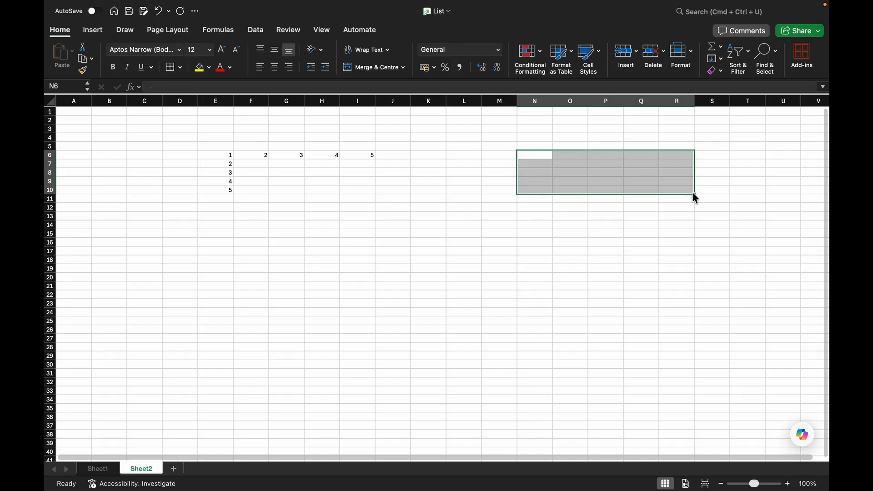
Enter the mixed-reference formula =10*$E6 in cell N6.
click(542, 158)
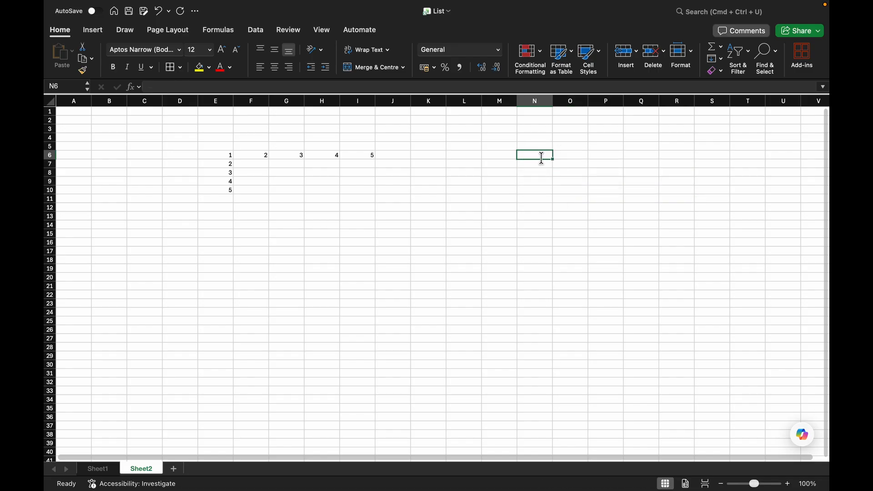
text(=10)
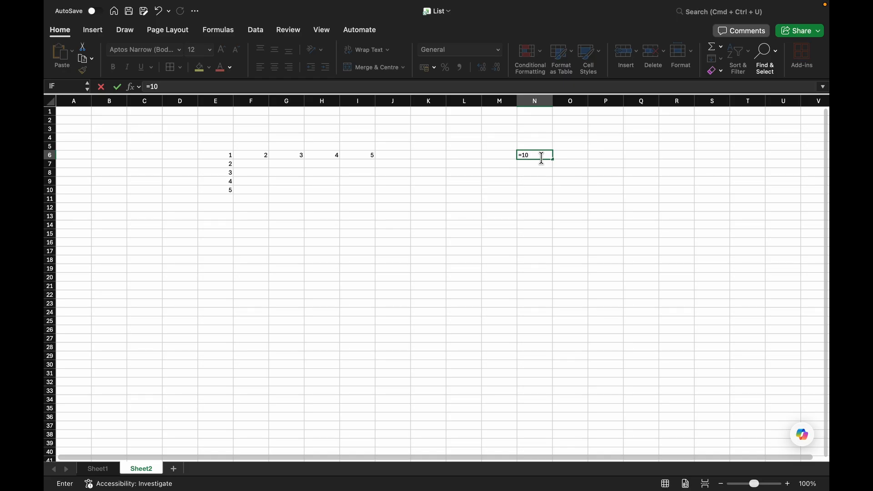
text(*)
click(524, 162)
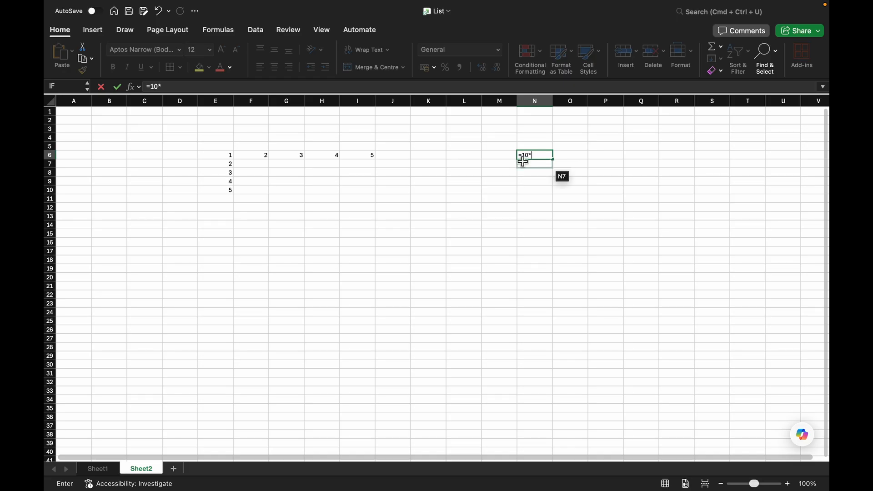
click(231, 155)
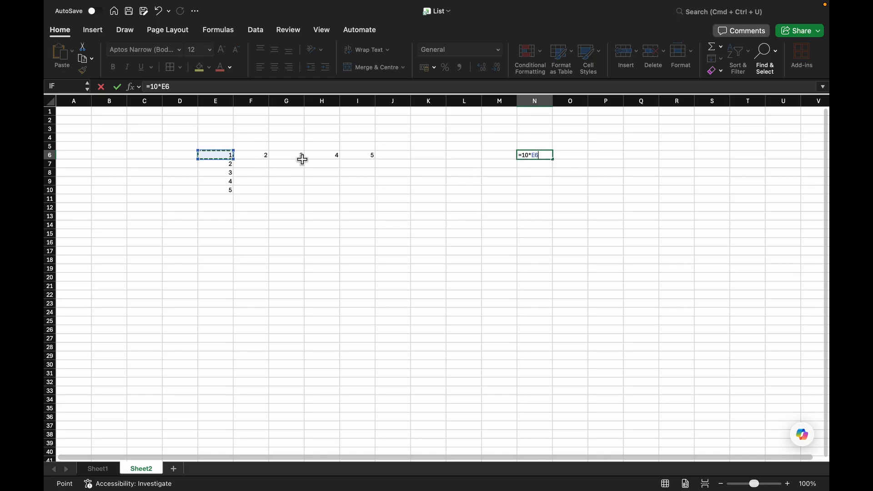
key(F4)
click(527, 153)
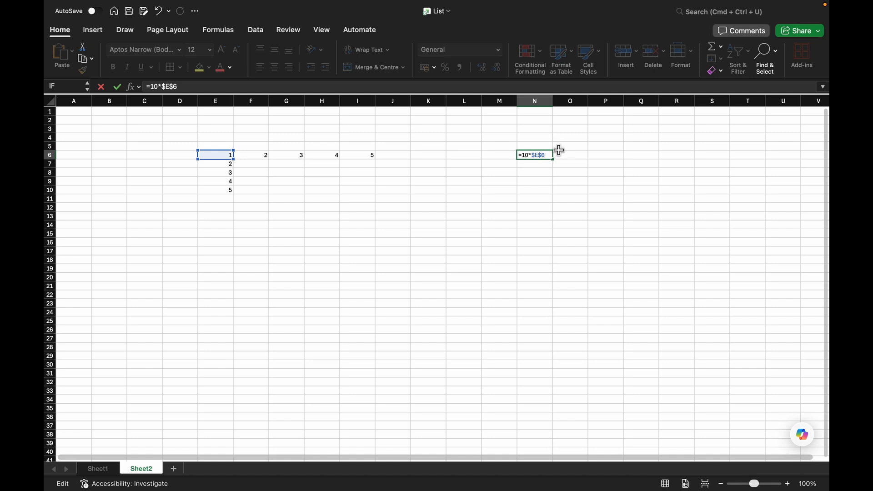
key(BackSpace)
key(Return)
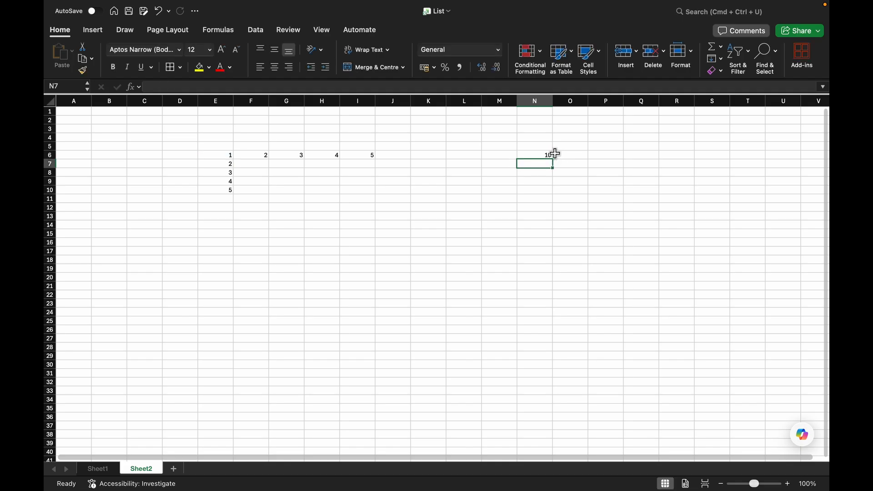
Fill the =10*$E6 formula from N6 across to R6.
click(549, 155)
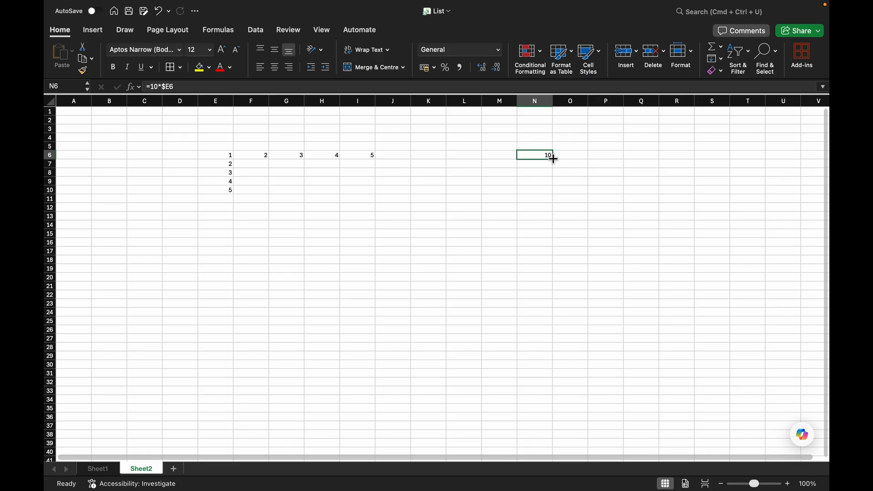
drag(554, 159, 554, 159)
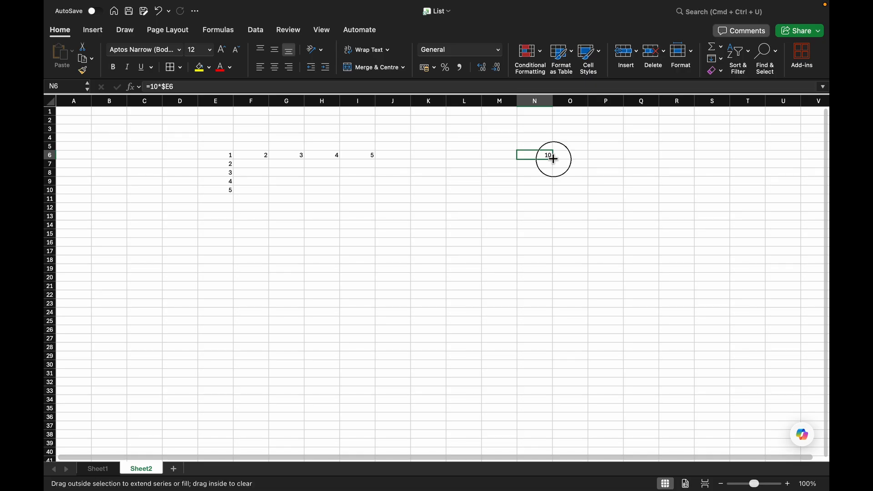
drag(554, 158, 677, 161)
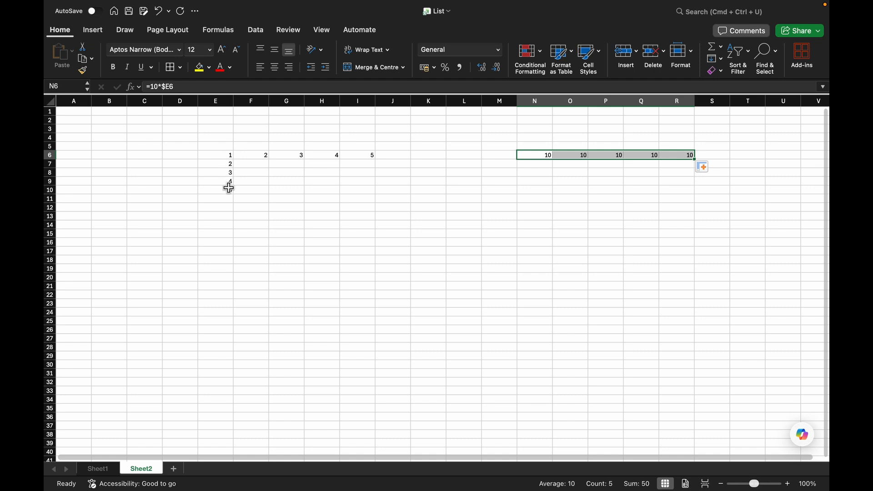
Fill the N6 mixed-reference formula down to N10.
click(545, 153)
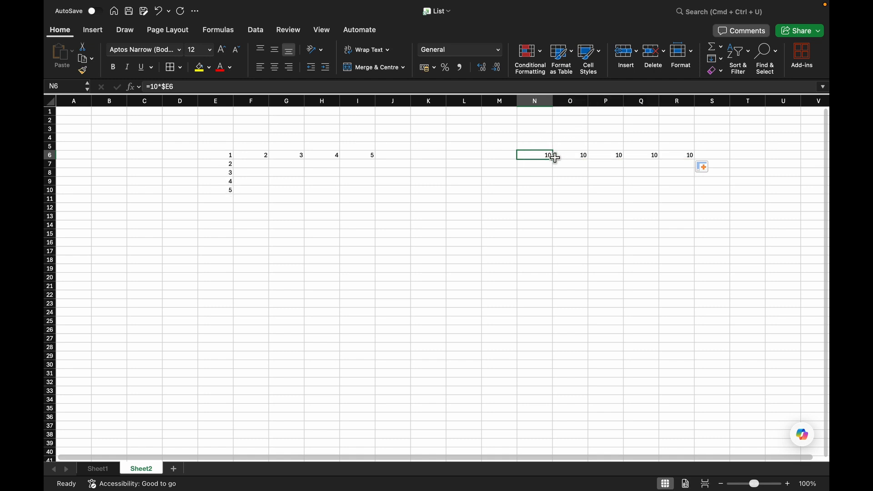
drag(553, 159, 554, 191)
click(614, 198)
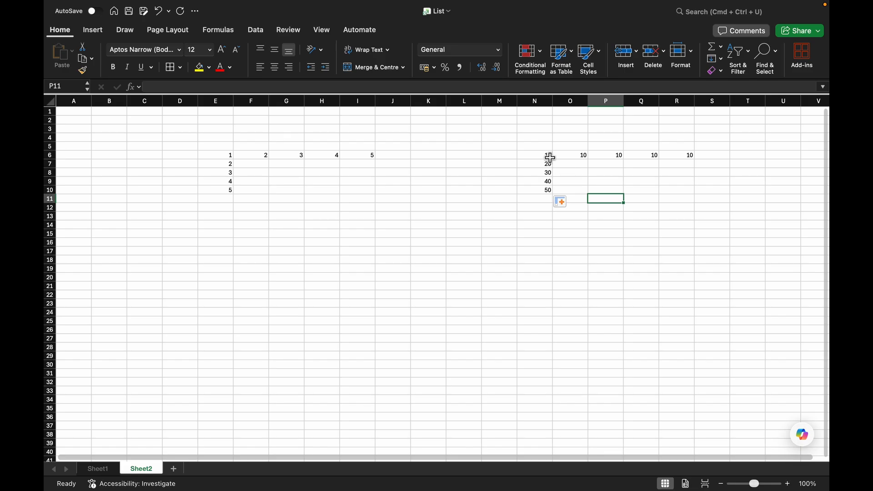
Clear the =10*$E6 results from the range N6:R10.
drag(545, 156, 686, 191)
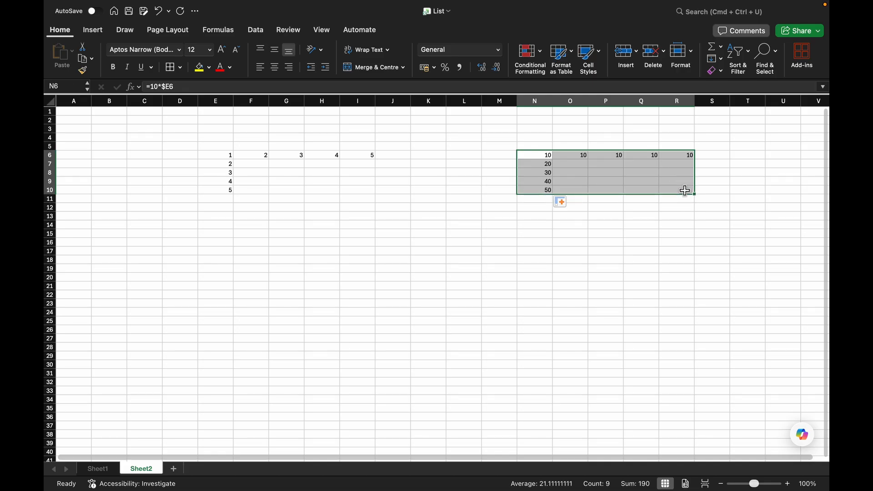
key(Delete)
Enter the mixed-reference formula =10*E$6 in cell N6.
click(548, 157)
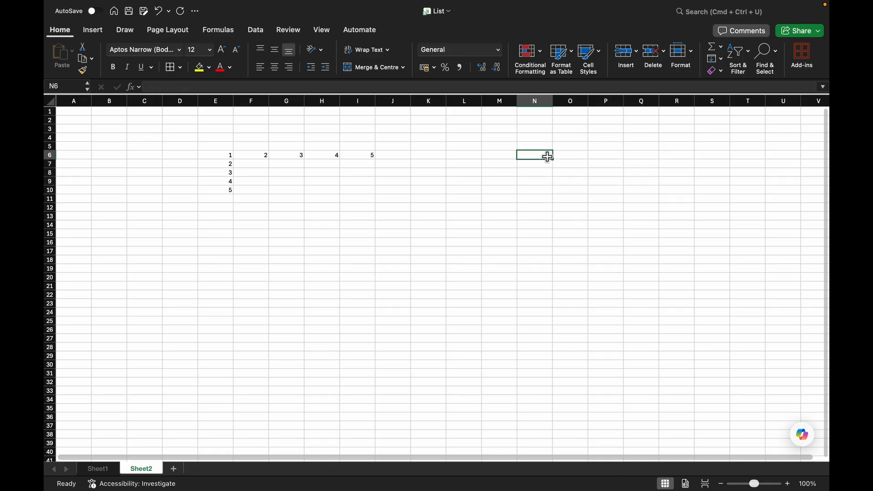
text(=)
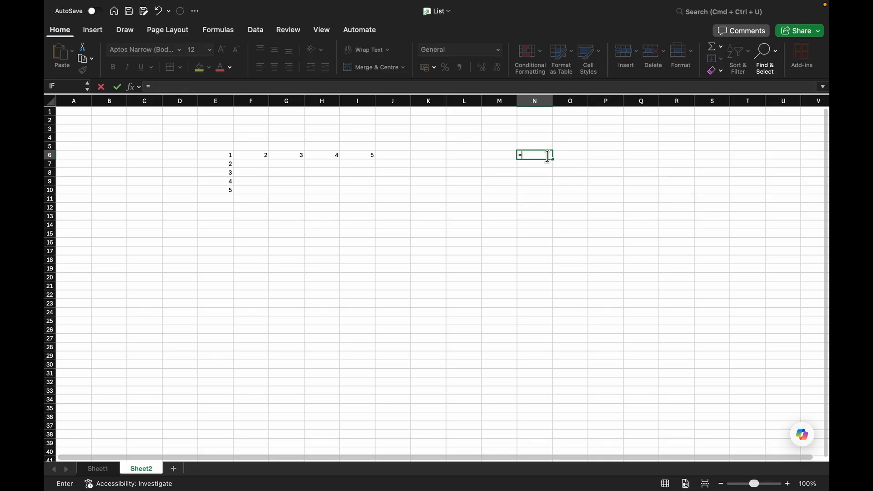
text(10*)
click(213, 155)
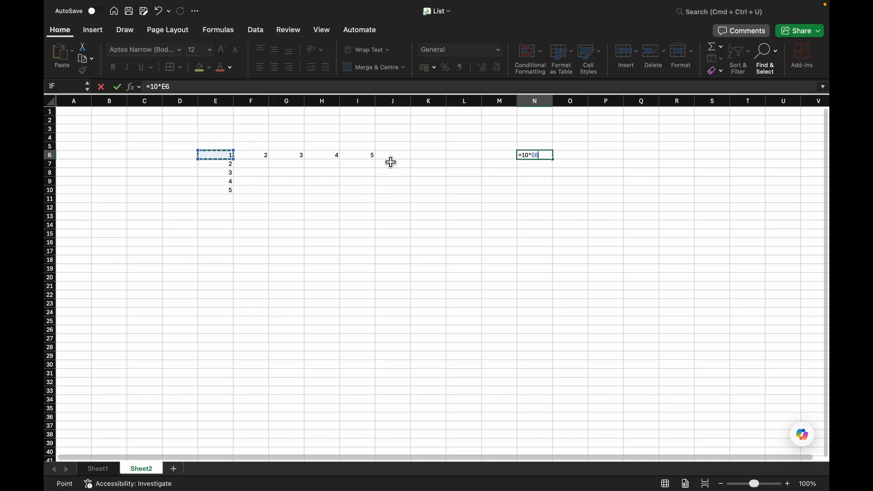
key(F4)
click(536, 155)
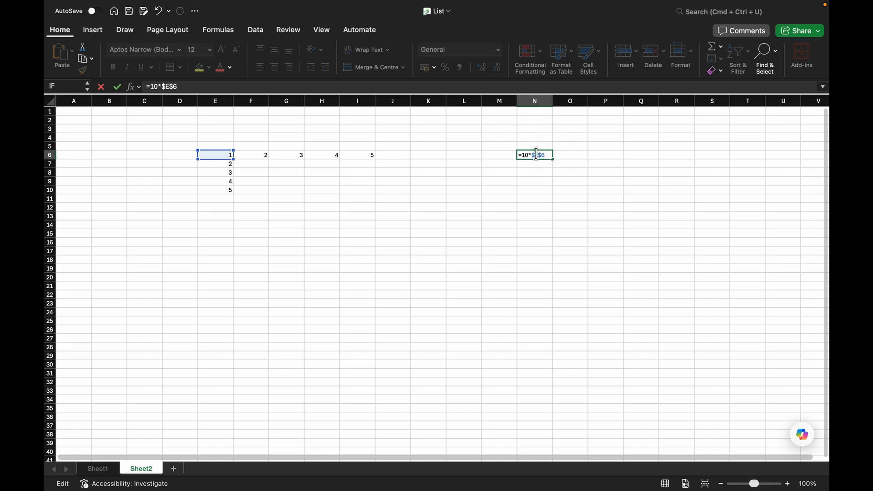
key(Delete)
key(Return)
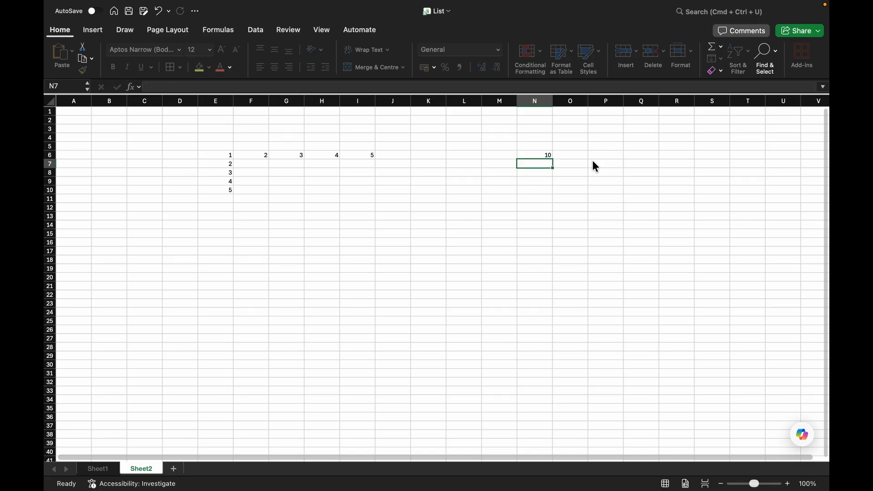
Fill the =10*E$6 formula from N6 across to R6.
click(539, 155)
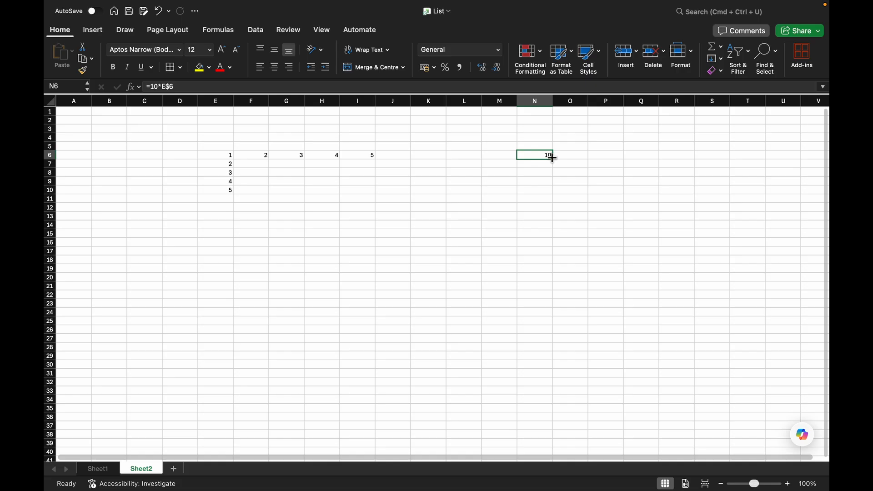
drag(552, 157, 679, 153)
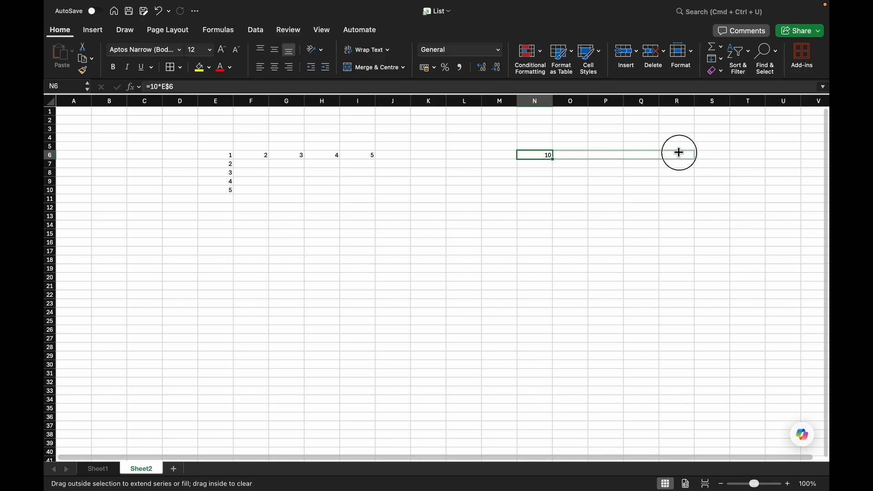
drag(679, 152, 678, 153)
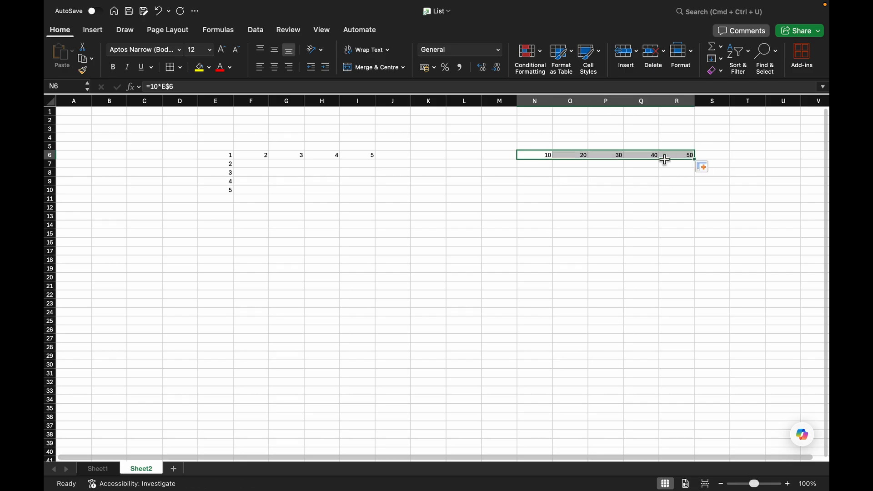
Fill the N6 formula =10*E$6 down to N10.
click(545, 159)
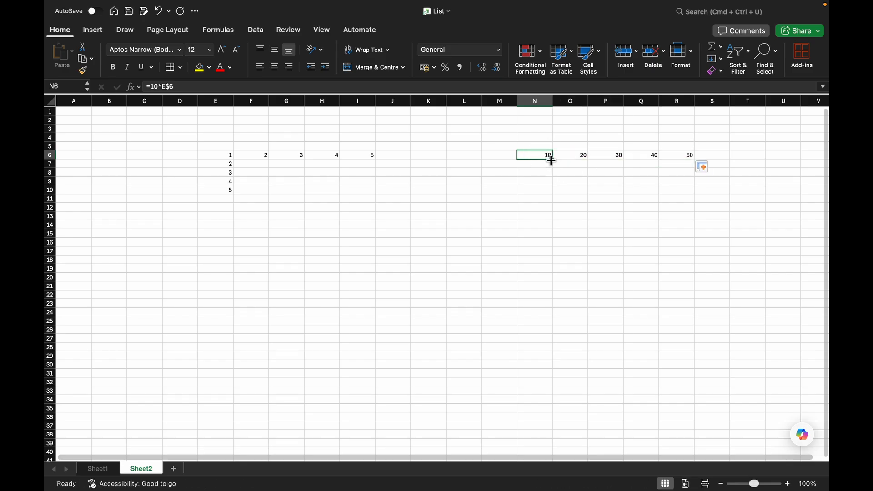
drag(553, 160, 554, 194)
click(597, 179)
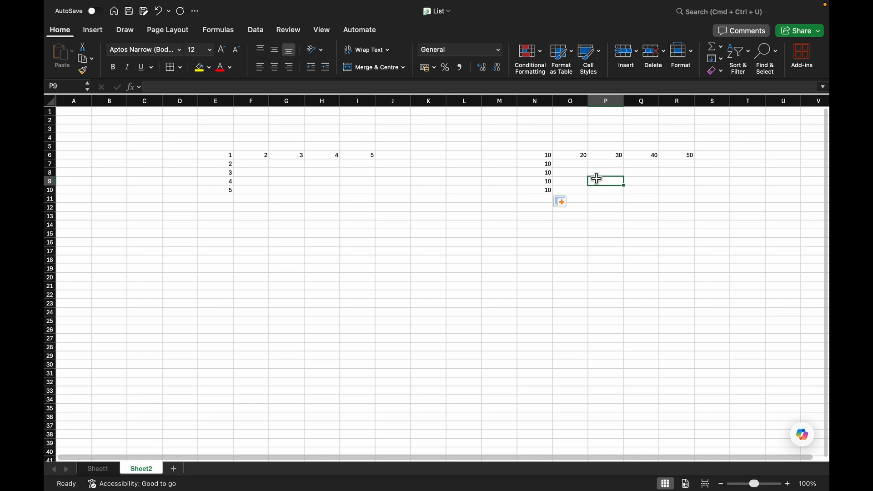
drag(145, 147, 731, 205)
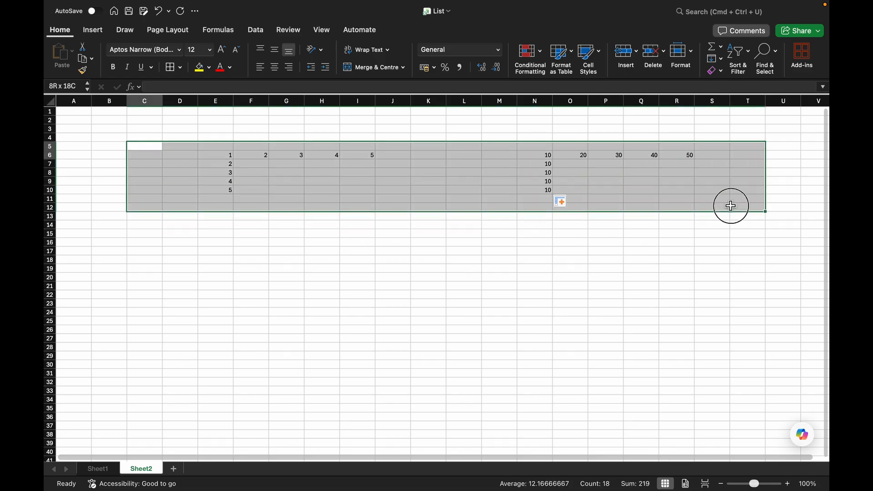
click(583, 294)
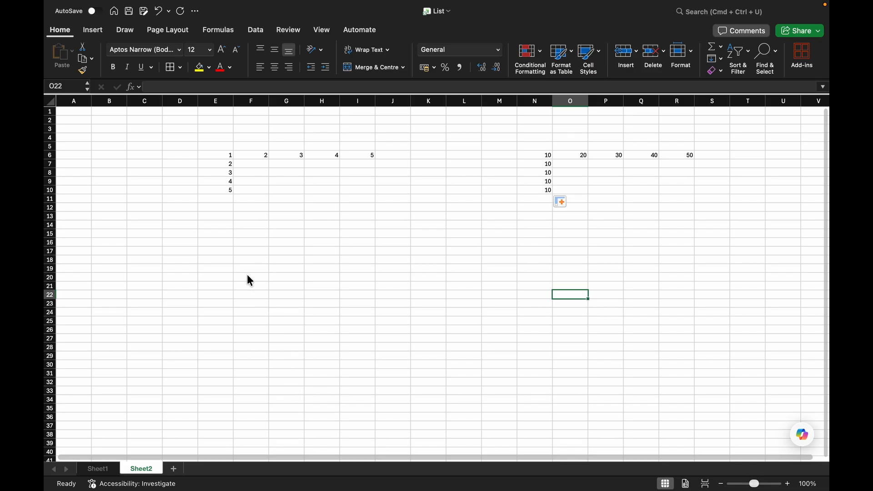
Switch to Sheet1 and select the Discounted Total column K8:K16.
click(98, 469)
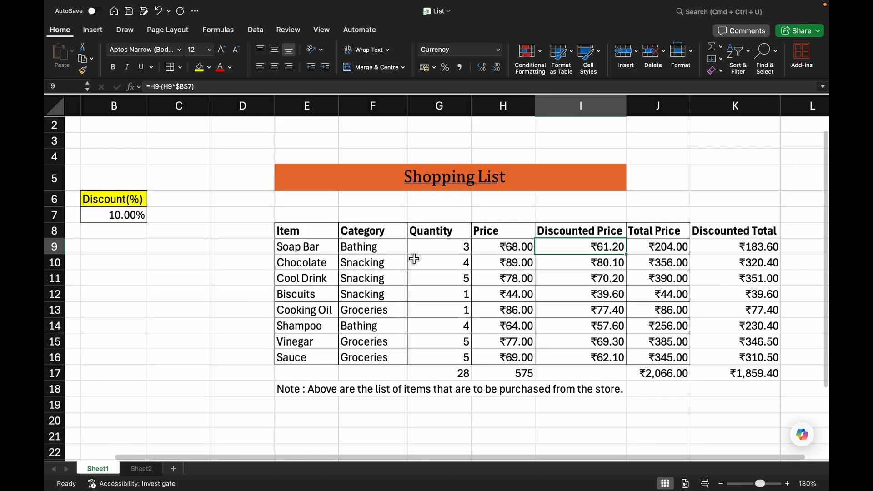
drag(724, 232, 704, 357)
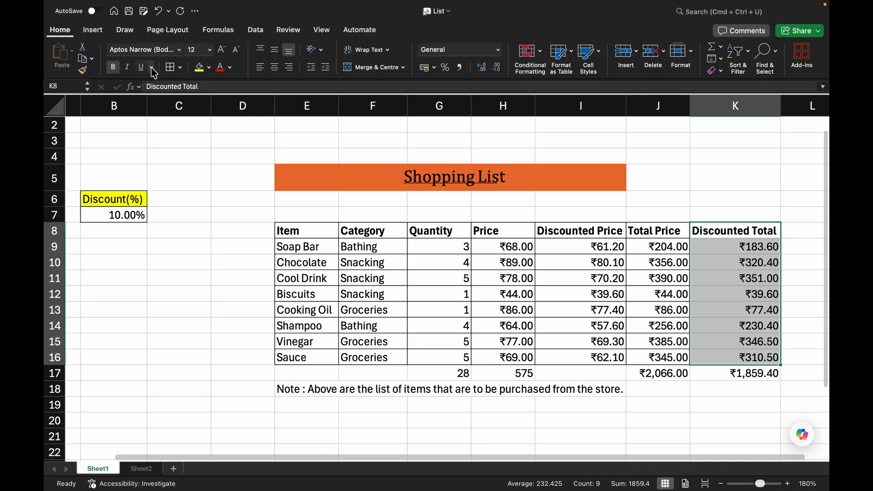